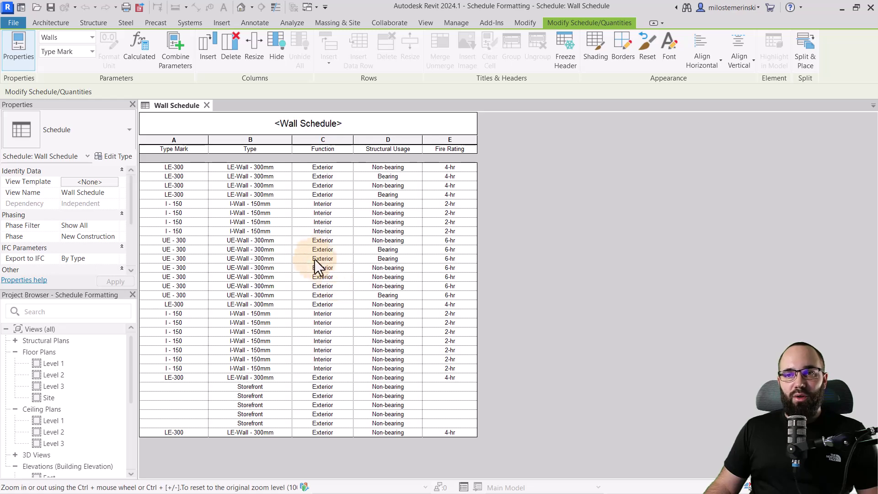
# Step: Scroll the Project Browser to Sheets and open sheet A101 - Unnamed
pyautogui.scroll(-4, 73, 358)
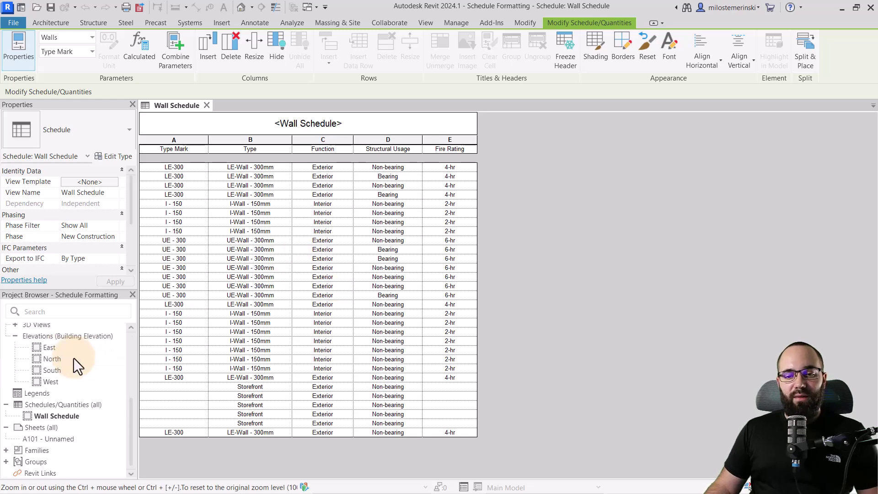
pyautogui.click(37, 416)
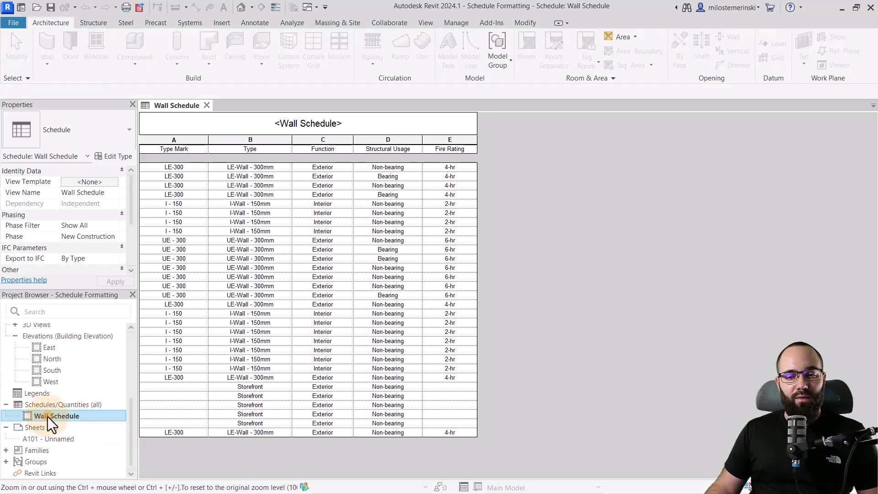
pyautogui.click(240, 124)
pyautogui.click(530, 254)
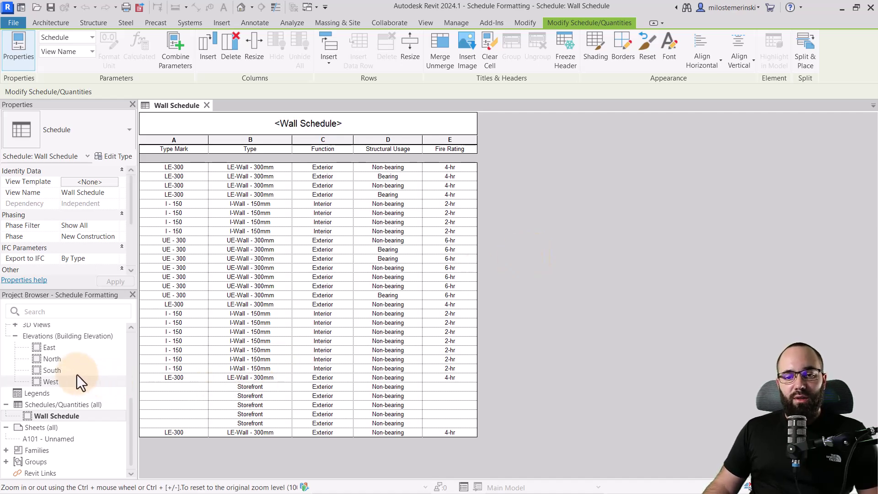
pyautogui.click(53, 442)
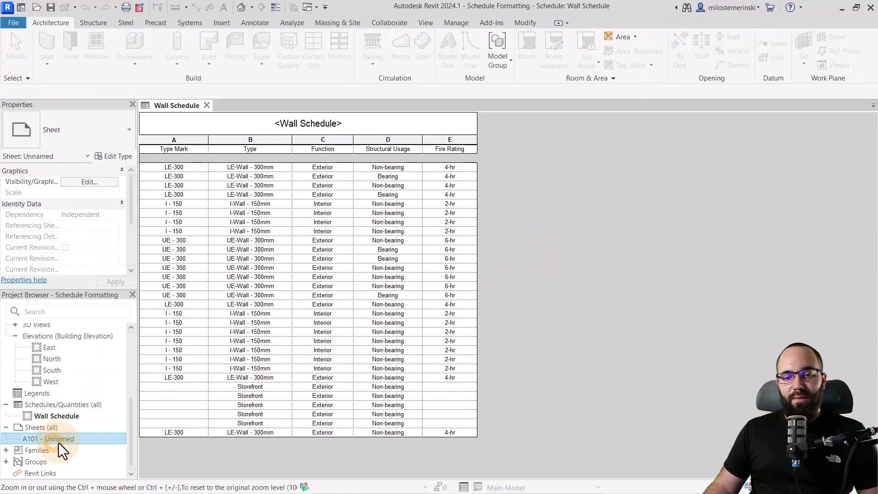
pyautogui.doubleClick(60, 439)
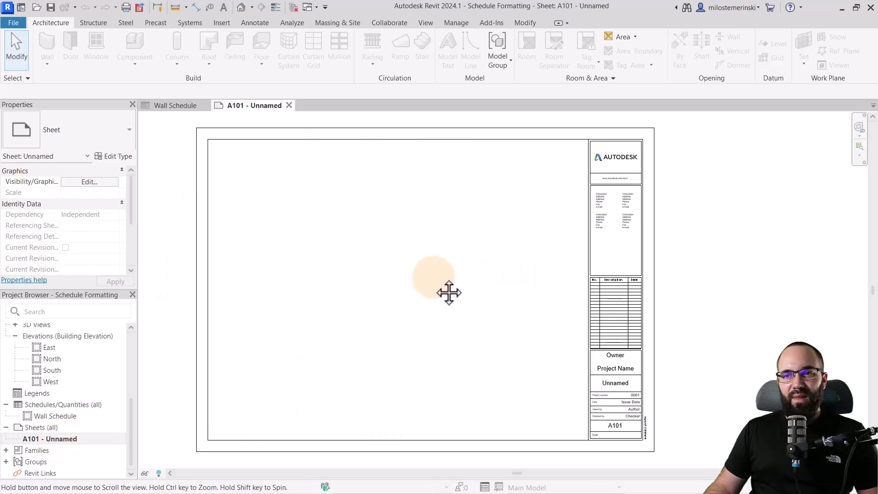
# Step: Drag the Wall Schedule onto sheet A101 and place it near the top-left
pyautogui.moveTo(55, 416); pyautogui.dragTo(262, 215)
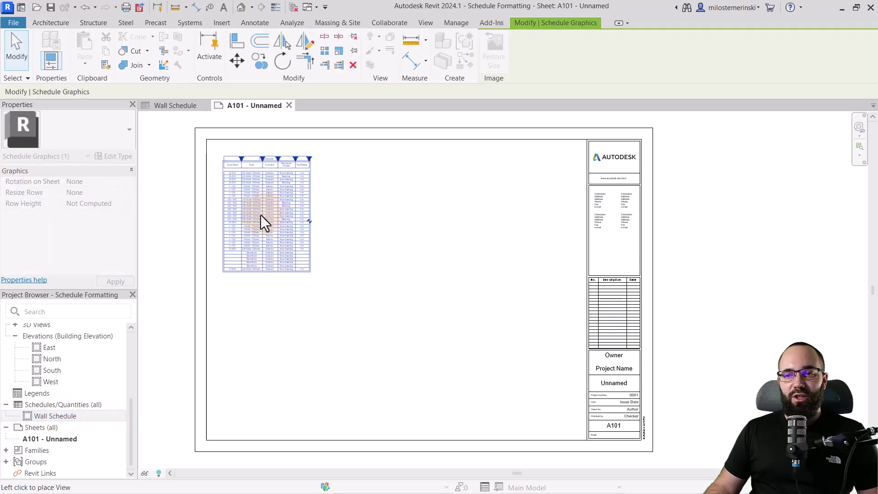
pyautogui.click(257, 202)
pyautogui.scroll(5, 234, 167)
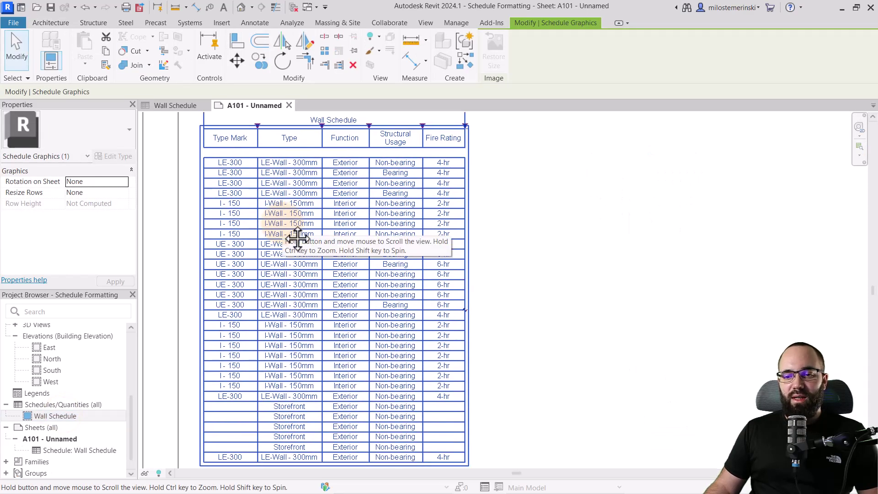
pyautogui.click(575, 253)
pyautogui.scroll(-2, 366, 251)
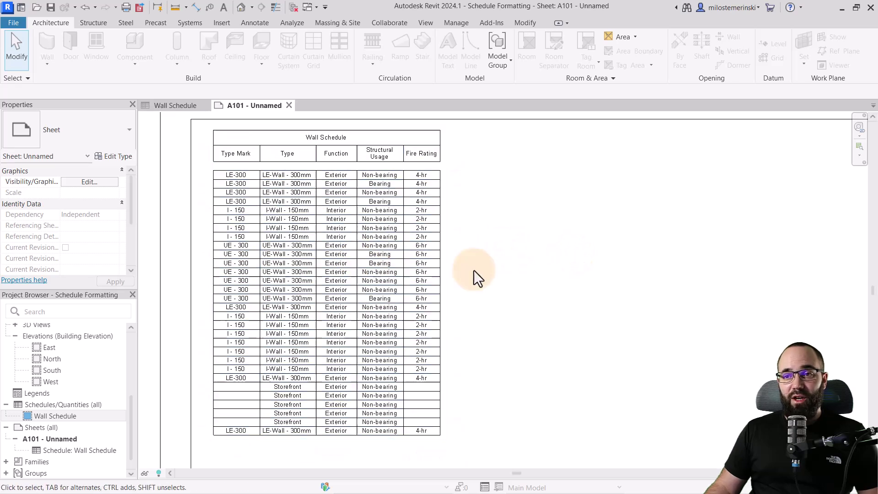
# Step: Move the placed Wall Schedule to its final spot on the sheet
pyautogui.moveTo(396, 275); pyautogui.dragTo(435, 320)
pyautogui.moveTo(551, 314); pyautogui.dragTo(528, 297, button='middle')
pyautogui.moveTo(460, 282); pyautogui.dragTo(503, 283, button='middle')
pyautogui.click(503, 276)
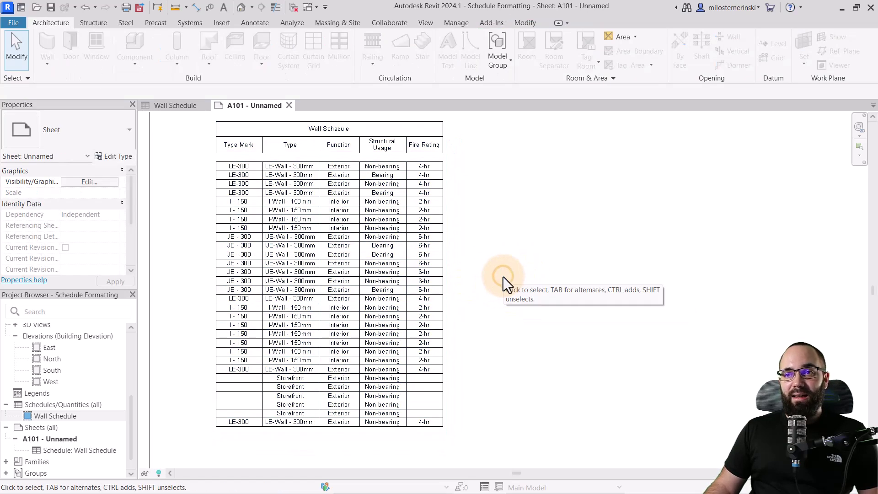
pyautogui.click(474, 207)
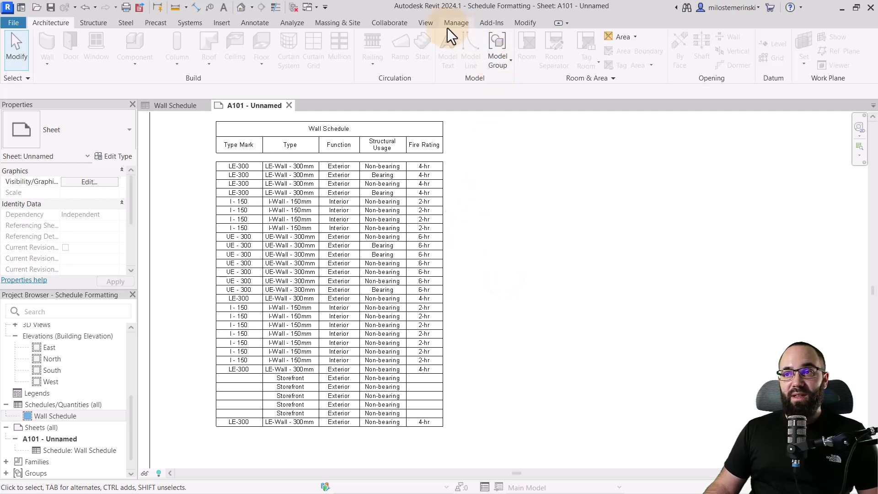
pyautogui.click(424, 22)
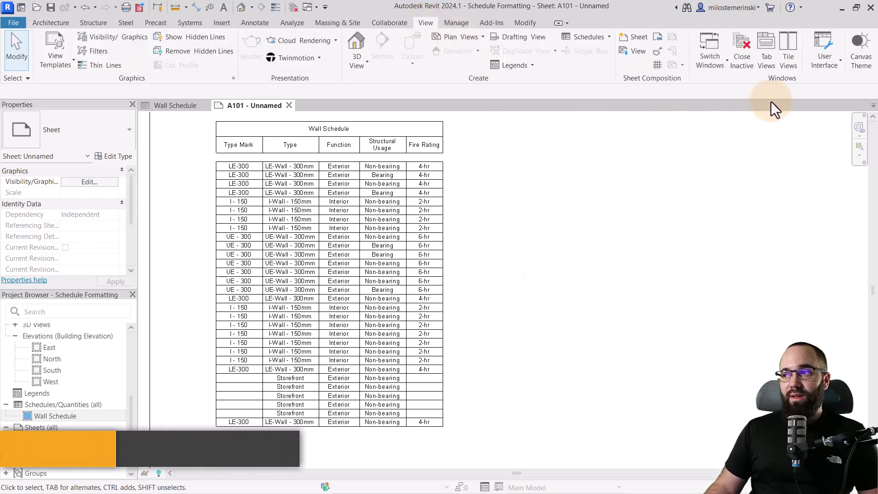
# Step: Tile the views with the Wall Schedule docked left and sheet A101 on the right
pyautogui.click(787, 59)
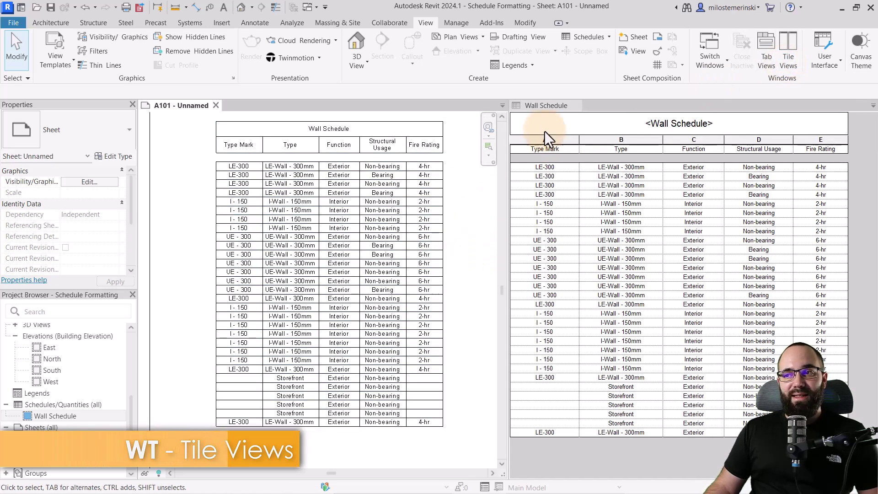
pyautogui.moveTo(544, 106); pyautogui.dragTo(142, 199)
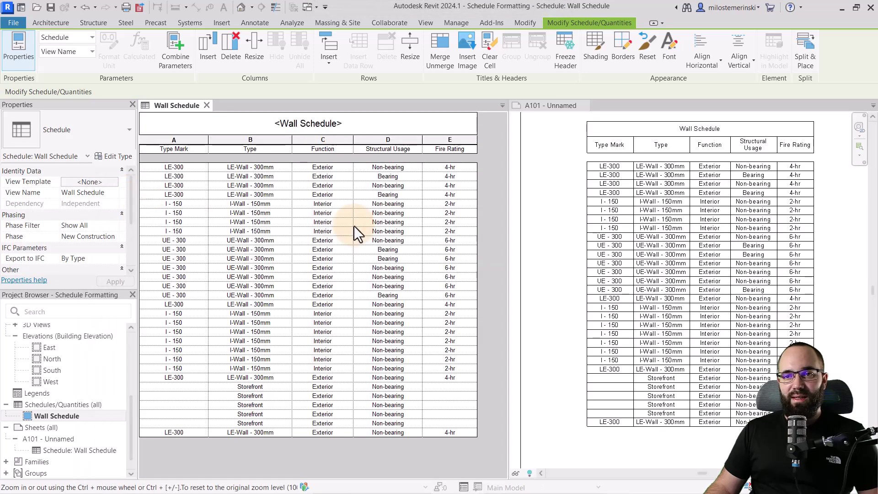
pyautogui.click(732, 257)
pyautogui.moveTo(744, 272); pyautogui.dragTo(687, 273, button='middle')
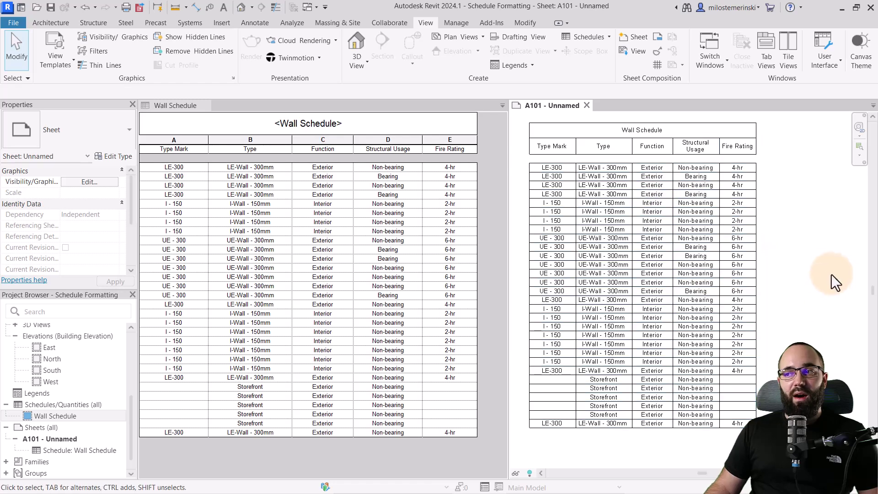
pyautogui.click(641, 231)
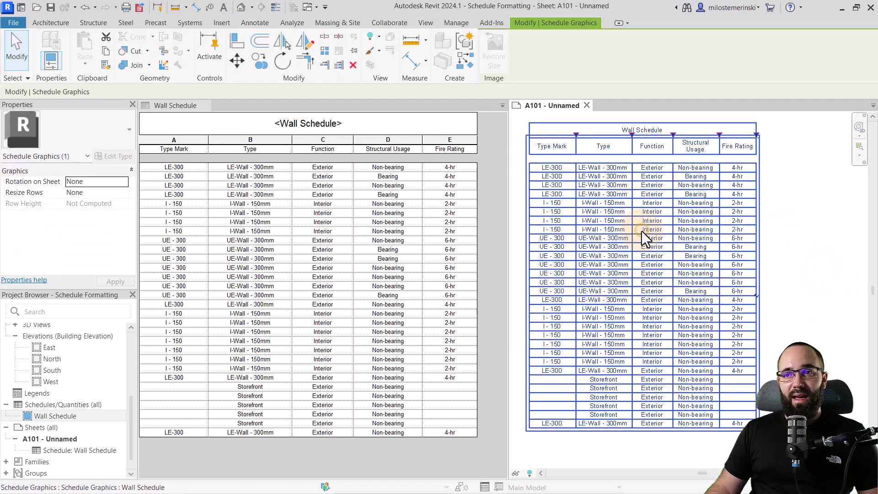
pyautogui.click(768, 249)
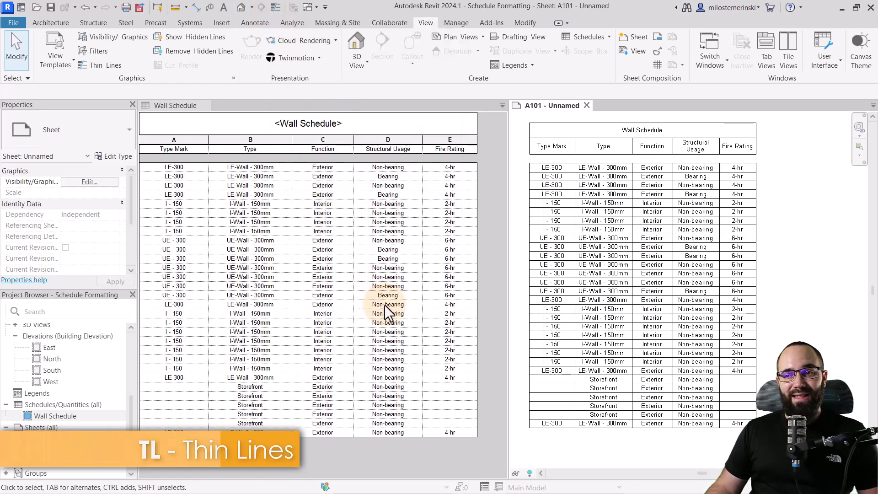
pyautogui.click(272, 157)
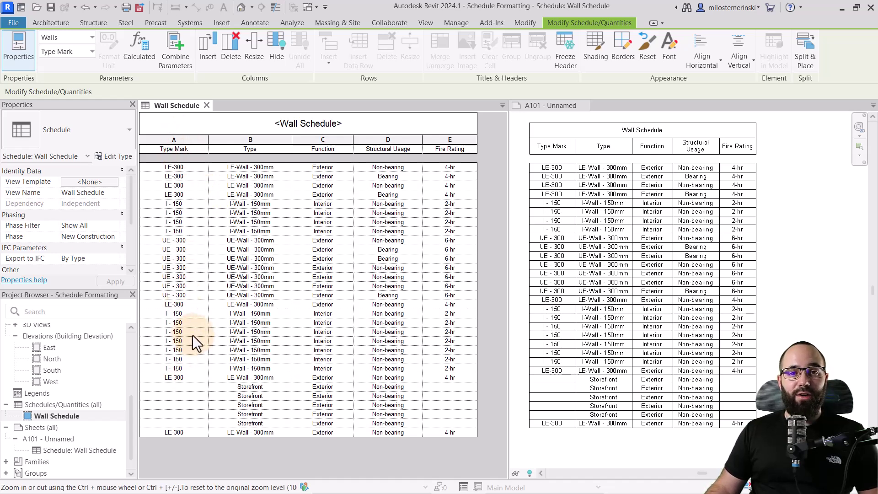
# Step: Resize schedule columns A (Type Mark) and B to 40 mm wide
pyautogui.click(178, 140)
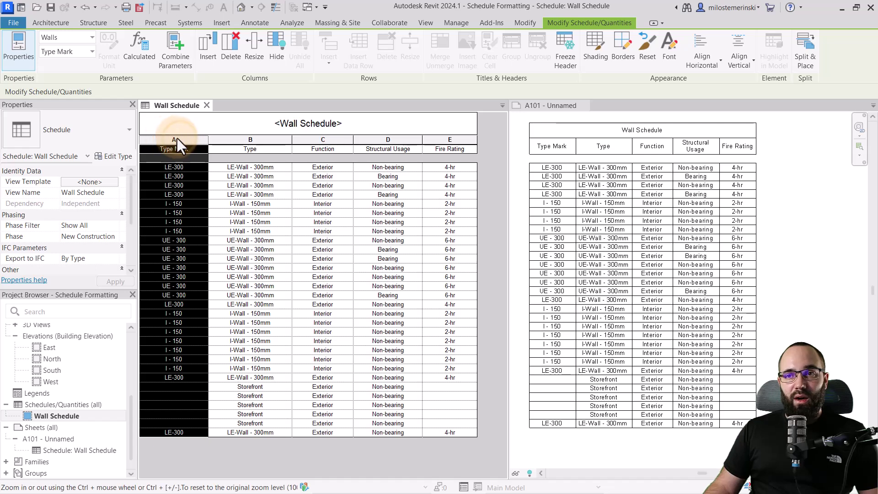
pyautogui.click(253, 60)
pyautogui.moveTo(438, 245); pyautogui.dragTo(372, 245)
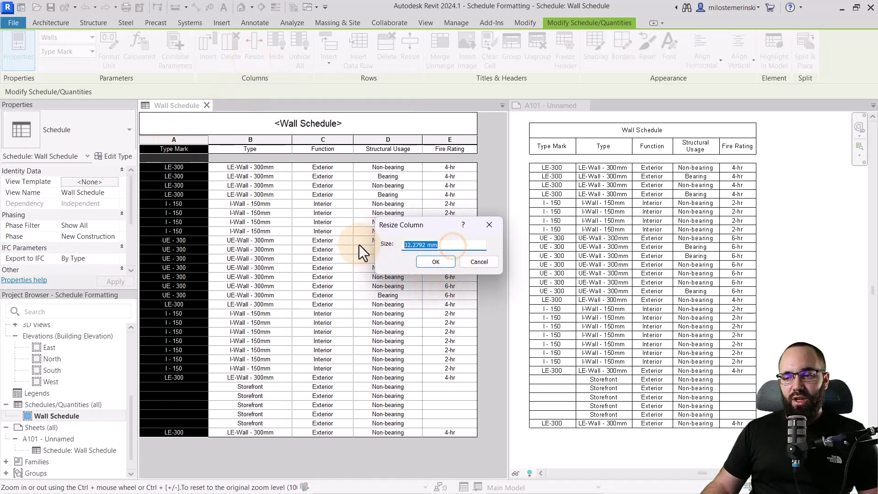
pyautogui.write('40')
pyautogui.press('Return')
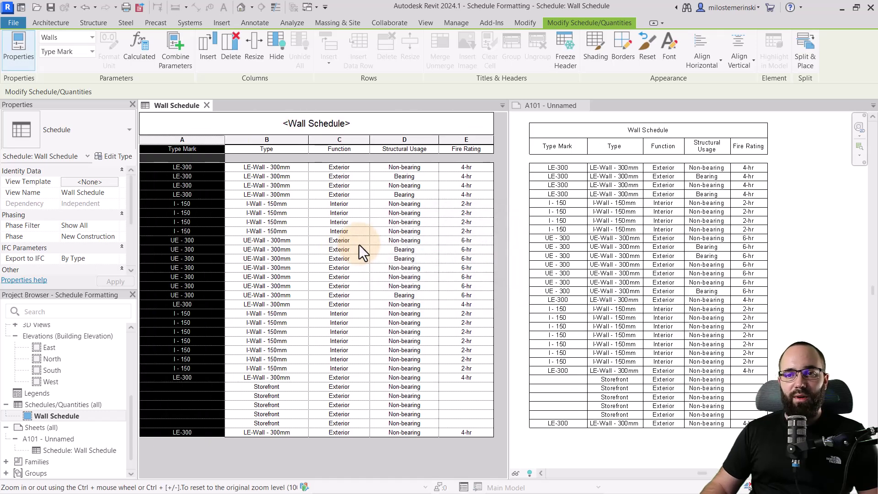
pyautogui.click(267, 140)
pyautogui.click(253, 60)
pyautogui.write('40')
pyautogui.press('Return')
pyautogui.click(339, 139)
# Step: Resize columns C, D and E to 40 mm wide as well
pyautogui.click(252, 59)
pyautogui.write('40')
pyautogui.click(432, 140)
pyautogui.click(253, 59)
pyautogui.write('40')
pyautogui.press('Return')
pyautogui.click(495, 139)
pyautogui.click(259, 58)
pyautogui.write('40')
pyautogui.press('Return')
# Step: Widen the schedule view so the whole table through Fire Rating shows beside A101
pyautogui.moveTo(288, 472); pyautogui.dragTo(301, 457)
pyautogui.keyDown('ctrl'); pyautogui.scroll(-3, 320, 370); pyautogui.keyUp('ctrl')
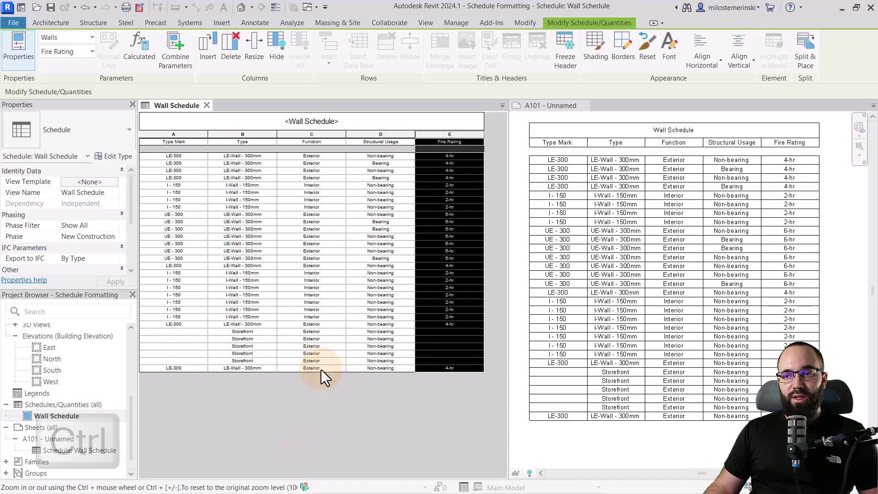
pyautogui.keyDown('ctrl'); pyautogui.scroll(-1, 309, 366); pyautogui.keyUp('ctrl')
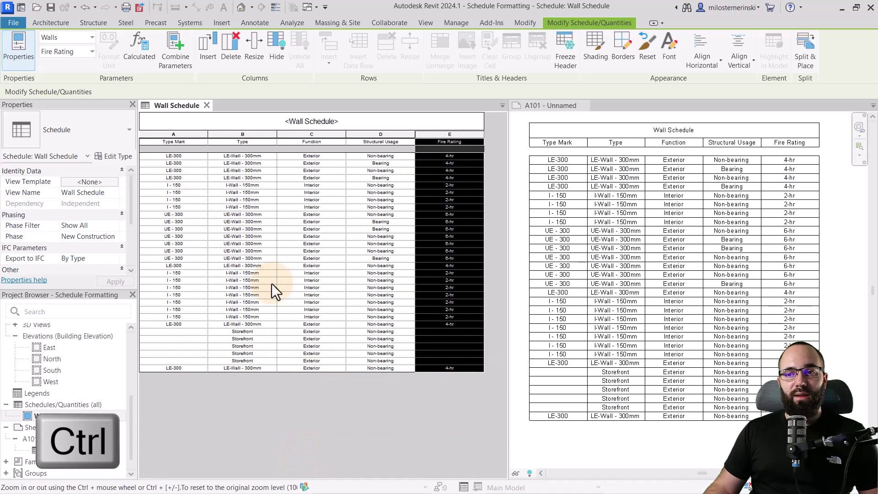
pyautogui.keyDown('ctrl'); pyautogui.scroll(1, 272, 285); pyautogui.keyUp('ctrl')
pyautogui.keyDown('ctrl'); pyautogui.scroll(-1, 272, 285); pyautogui.keyUp('ctrl')
pyautogui.keyDown('ctrl'); pyautogui.scroll(1, 272, 281); pyautogui.keyUp('ctrl')
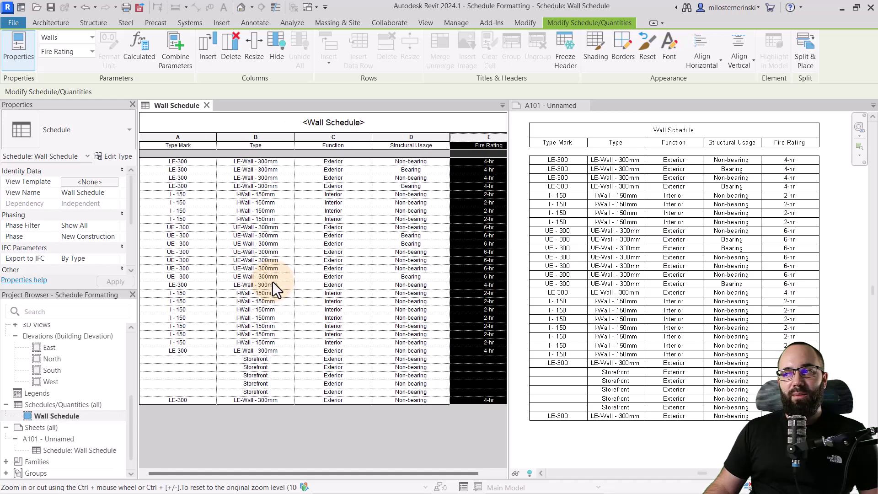
pyautogui.click(508, 236)
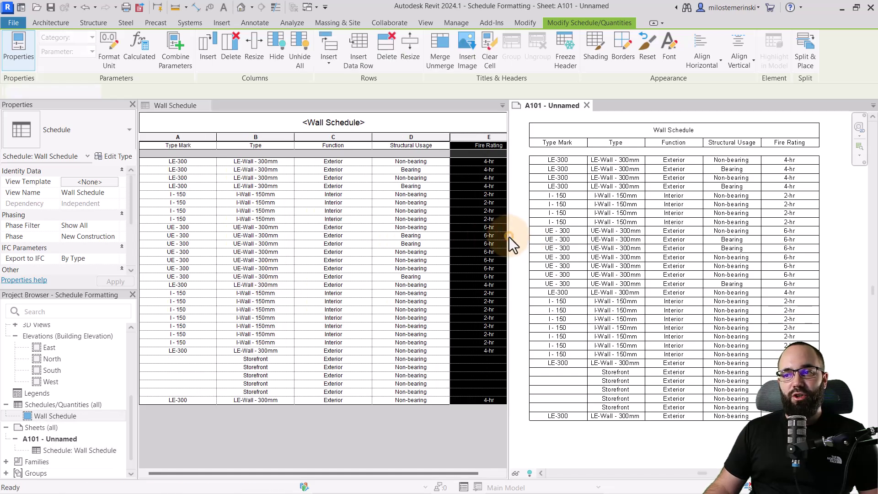
pyautogui.moveTo(509, 237); pyautogui.dragTo(526, 237)
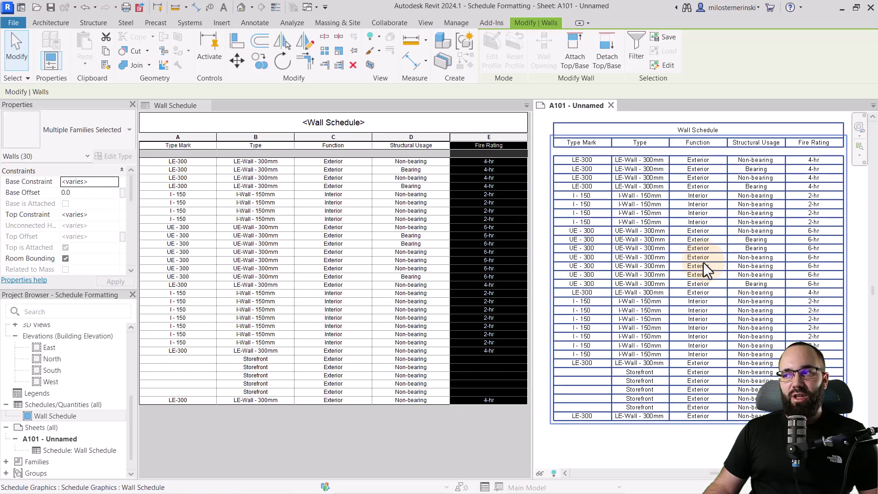
pyautogui.click(350, 454)
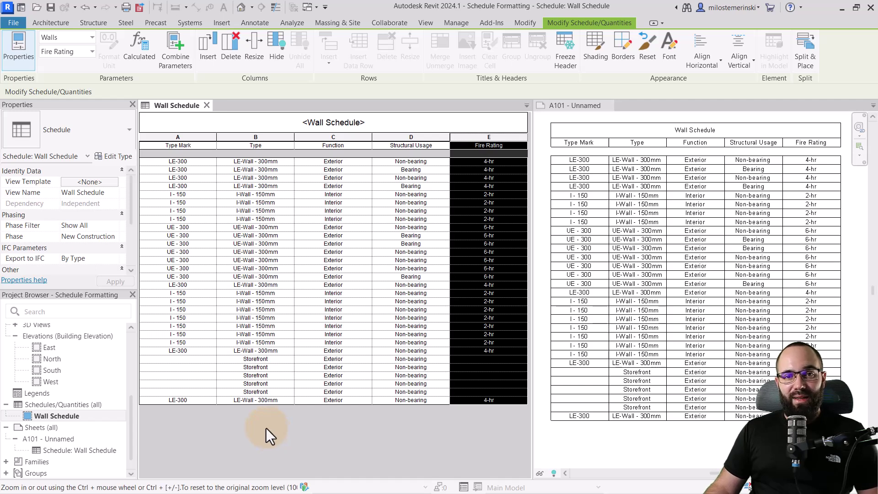
# Step: Select the 'Wall Schedule' title cell and bring up the row Insert options
pyautogui.click(406, 125)
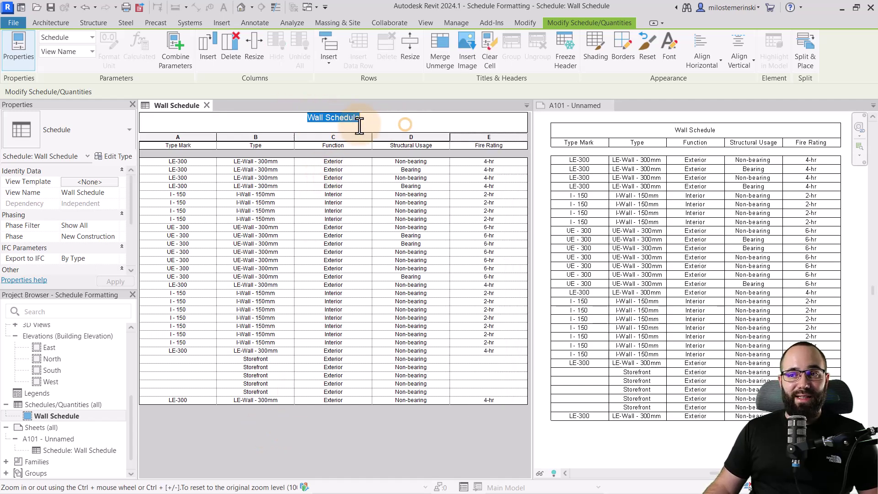
pyautogui.click(346, 124)
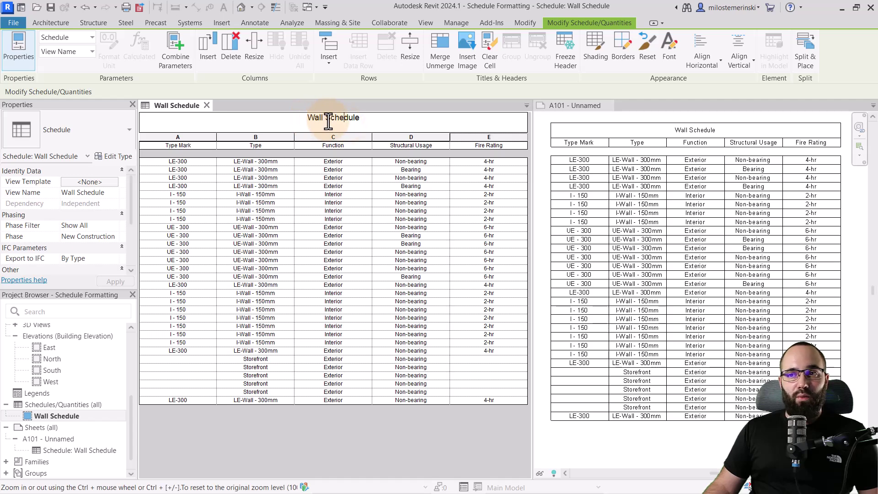
pyautogui.click(328, 122)
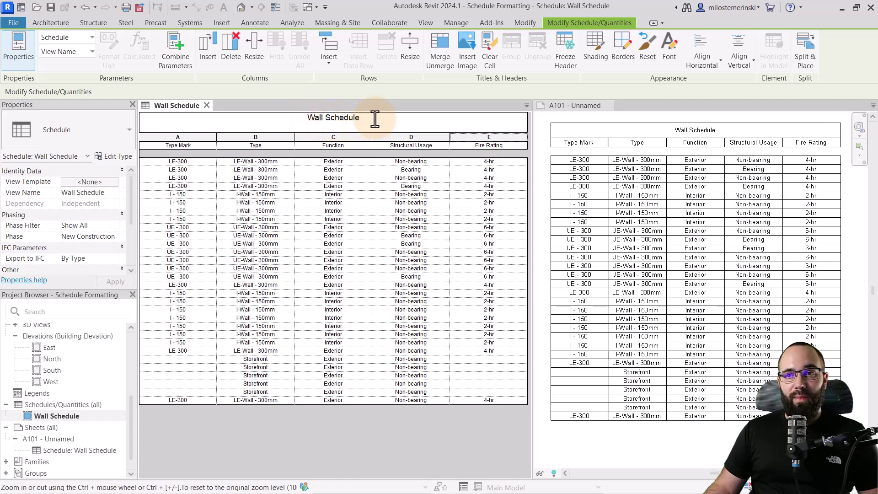
pyautogui.click(327, 66)
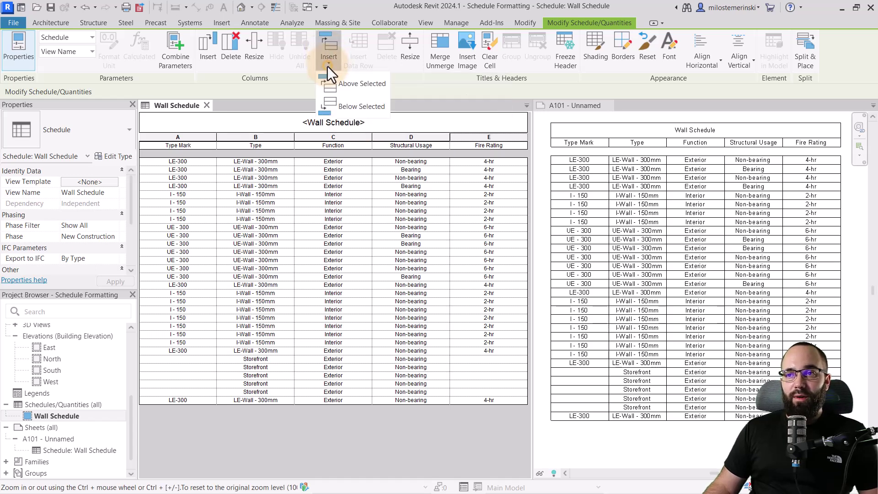
# Step: Insert a row below the title and merge its cells A–B and C–E
pyautogui.click(344, 110)
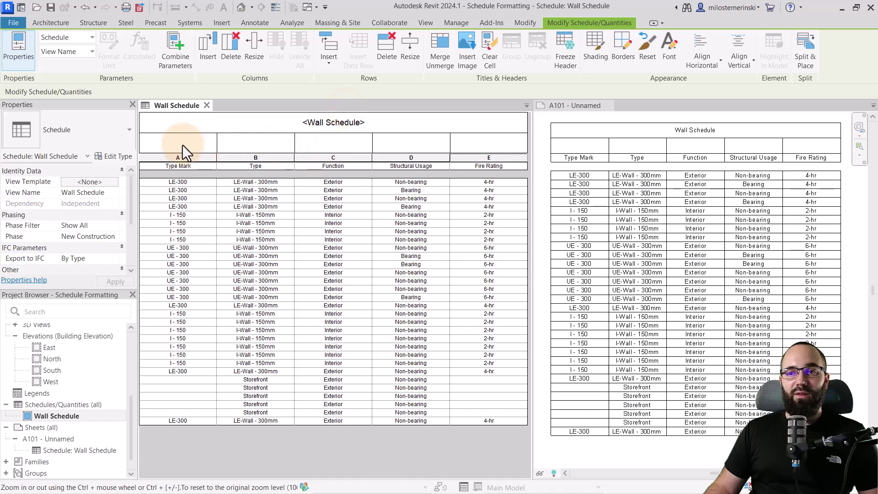
pyautogui.click(239, 144)
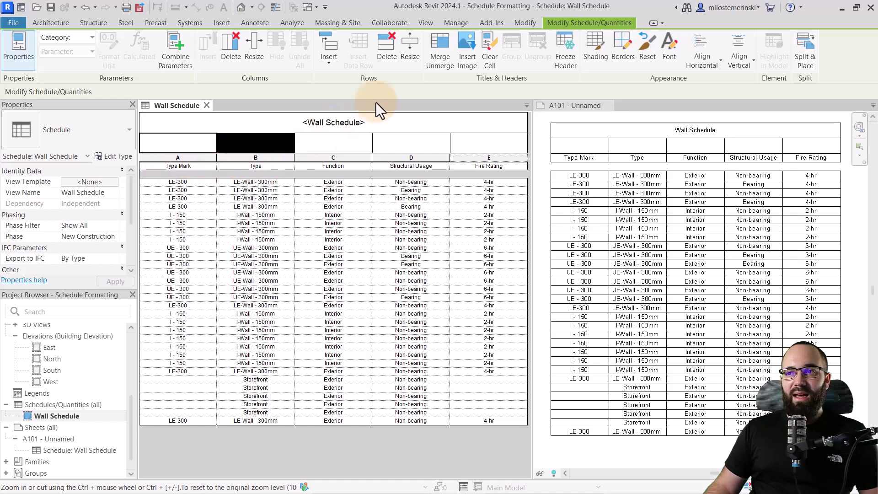
pyautogui.click(434, 68)
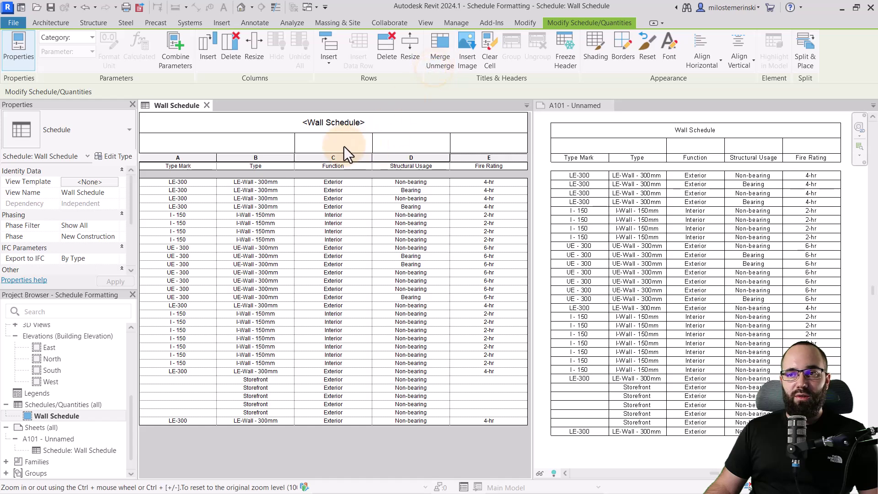
pyautogui.moveTo(328, 146); pyautogui.dragTo(478, 143)
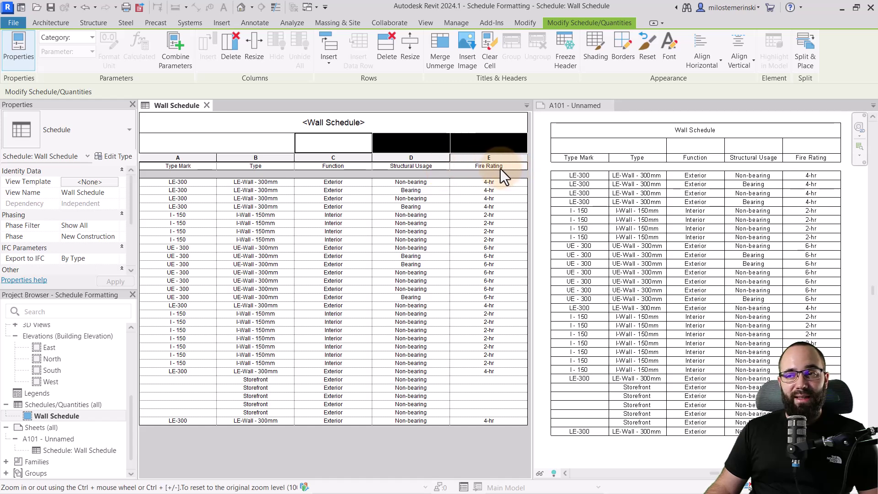
pyautogui.click(440, 67)
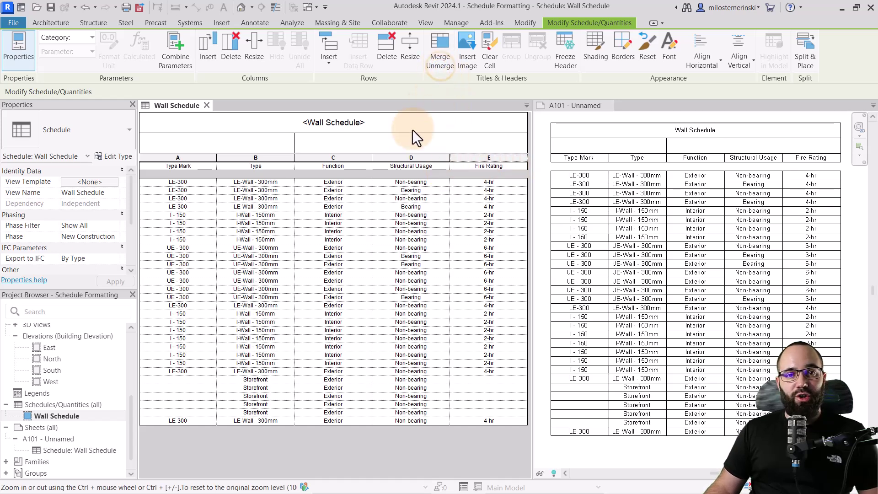
# Step: Label the merged header cells 'Function' and 'Type/Mark'
pyautogui.click(404, 147)
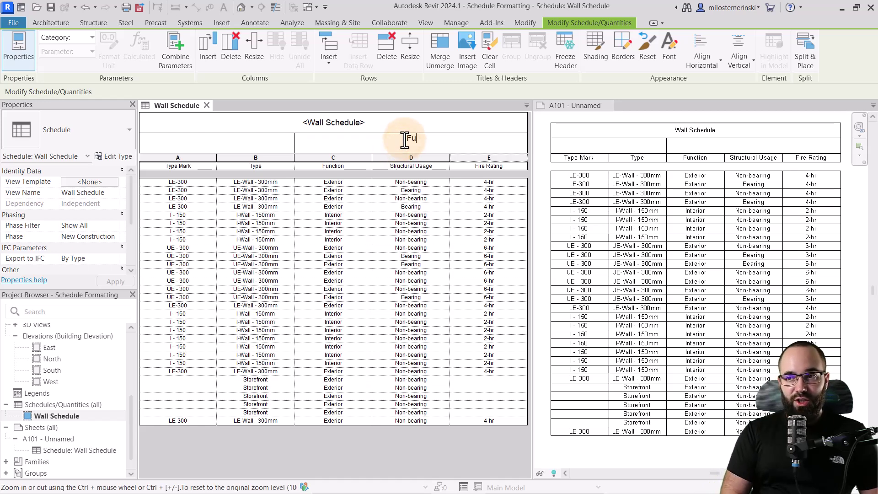
pyautogui.write('Function')
pyautogui.click(224, 144)
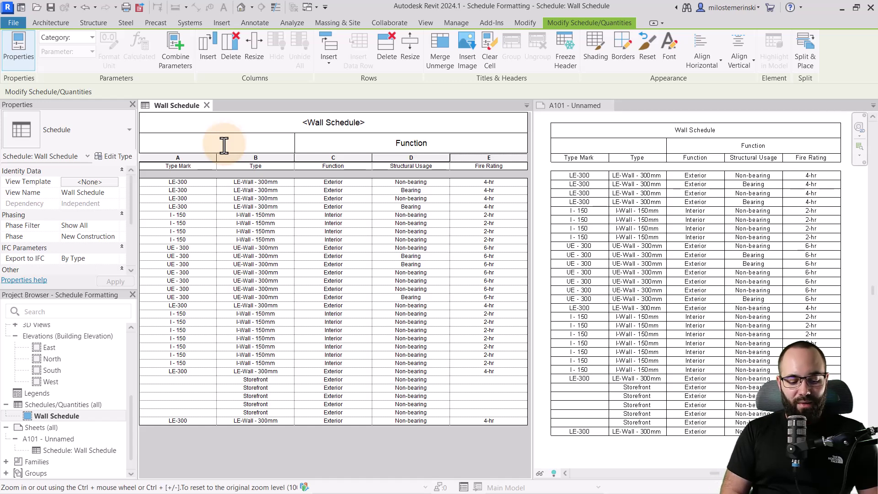
pyautogui.write('Type/Mark')
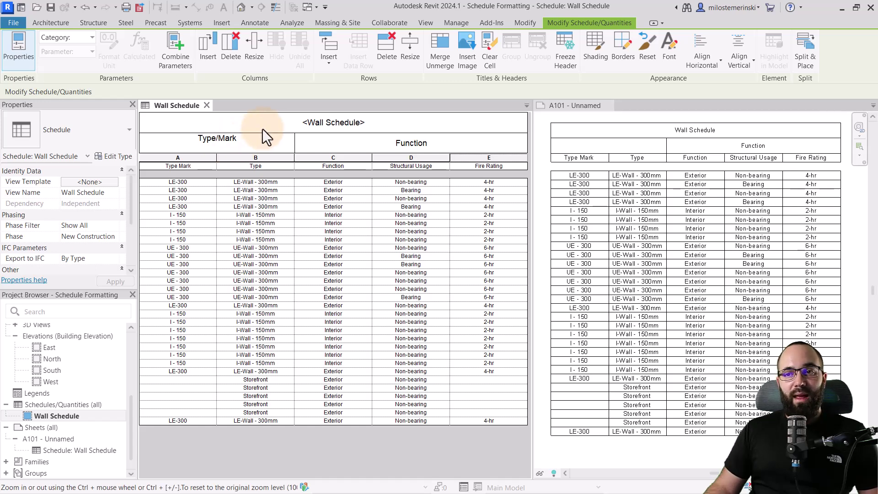
pyautogui.hotkey('shift', 'Tab')
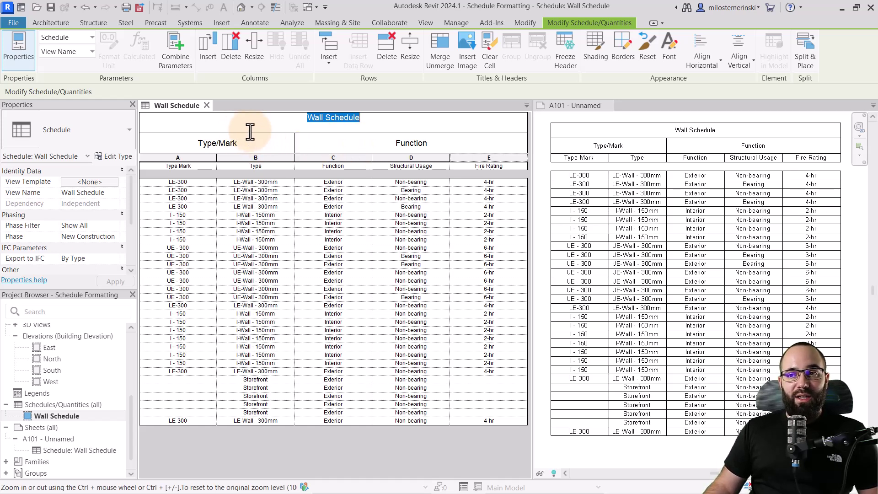
pyautogui.click(270, 125)
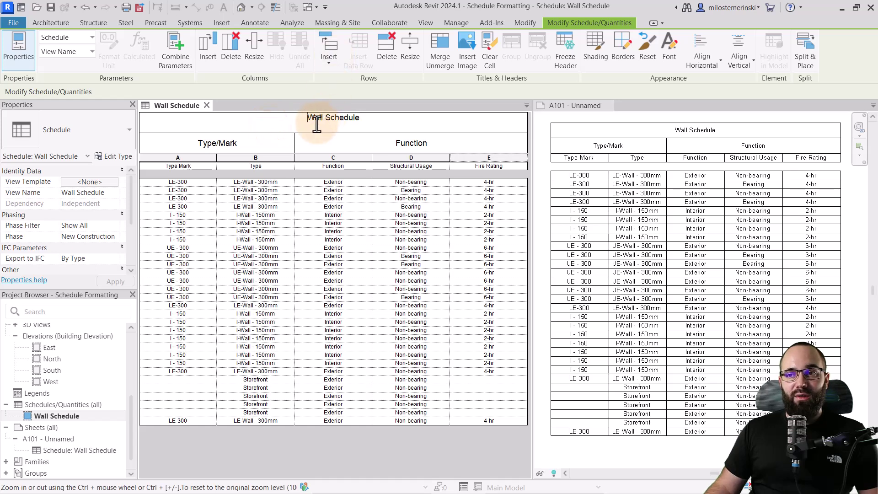
# Step: Add another row under the title, merge cells B–E, and start inserting an image in cell A
pyautogui.click(326, 63)
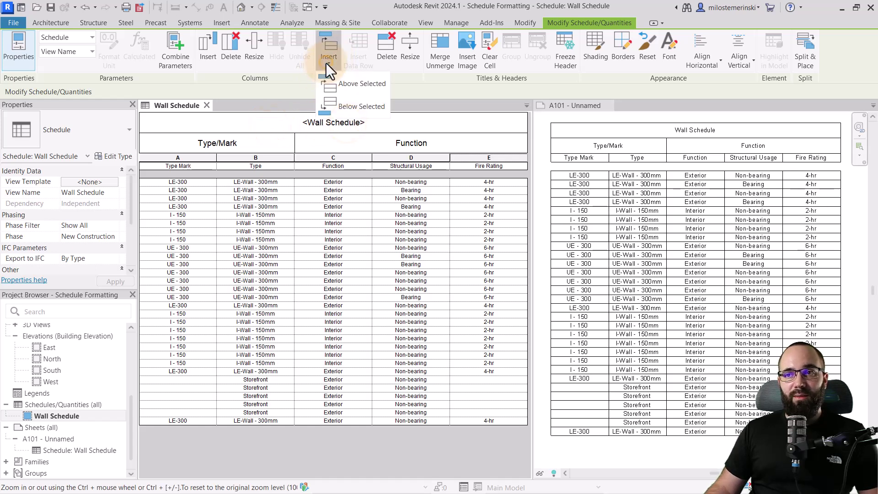
pyautogui.click(344, 105)
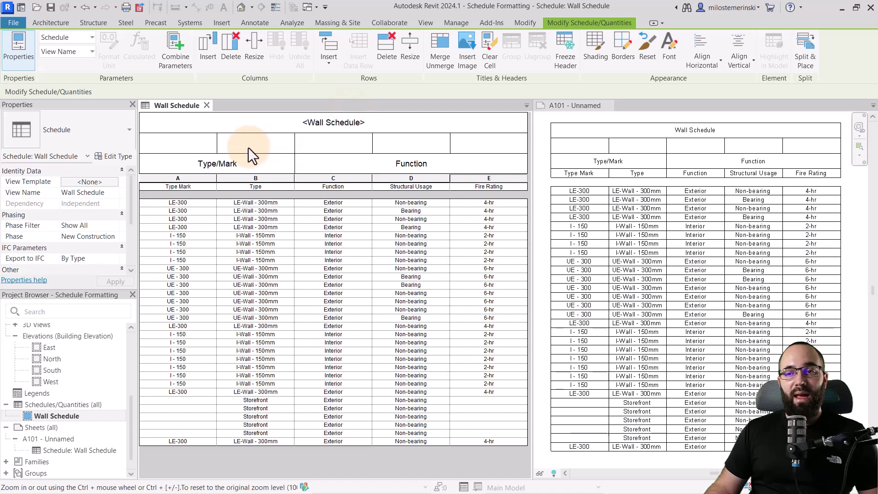
pyautogui.moveTo(248, 147); pyautogui.dragTo(472, 146)
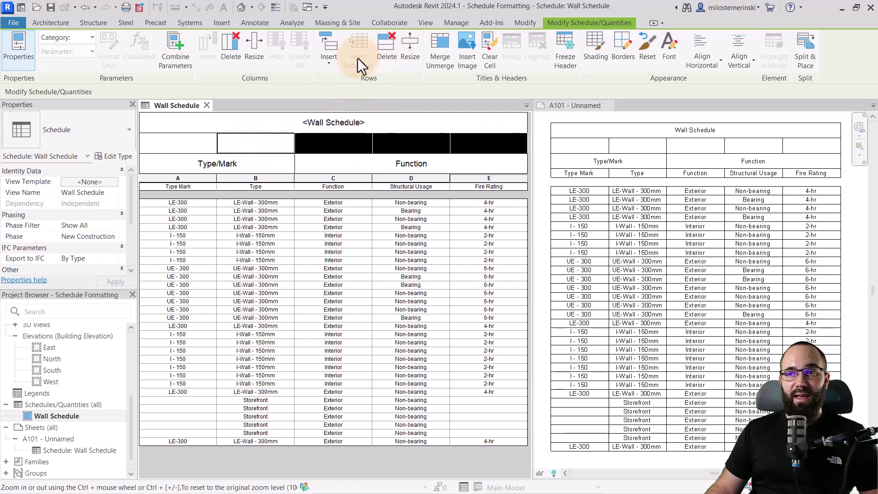
pyautogui.click(435, 65)
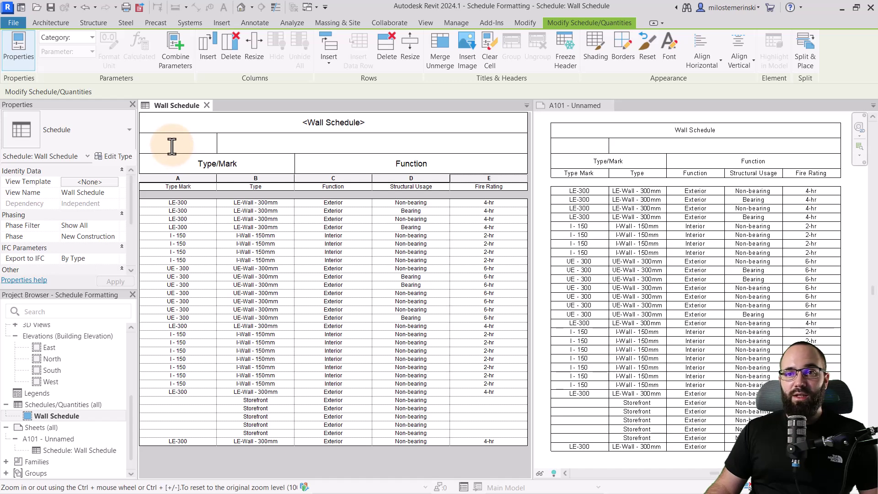
pyautogui.click(462, 67)
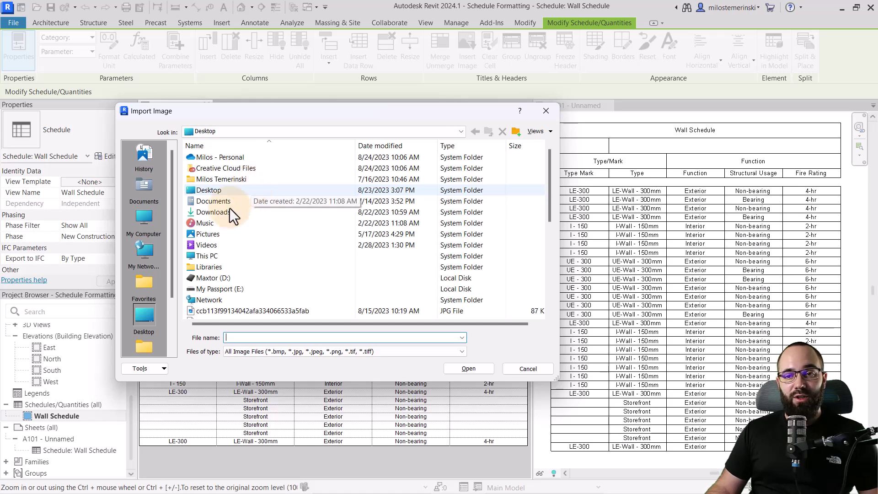
# Step: Import BA black and white.png from the Graphics folder as the logo
pyautogui.doubleClick(250, 190)
pyautogui.click(204, 187)
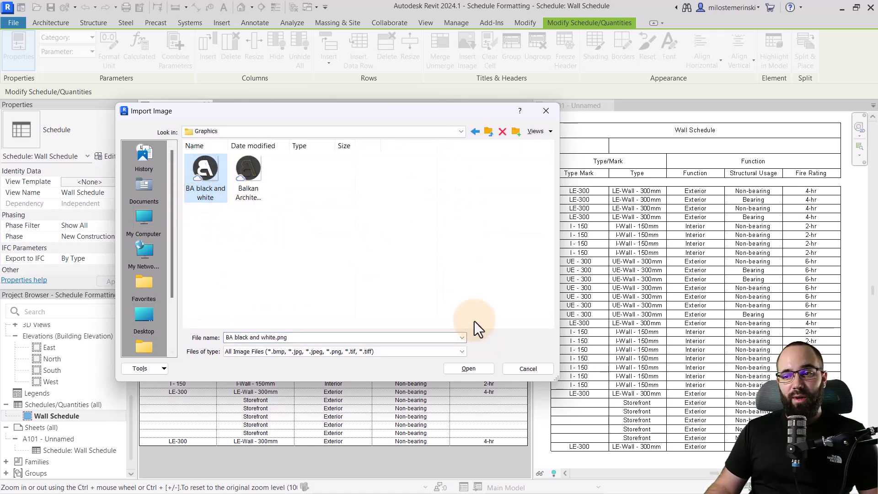
pyautogui.click(468, 369)
# Step: Enter 'Balkan Architect' in the merged cell beside the logo and left-align it
pyautogui.click(202, 143)
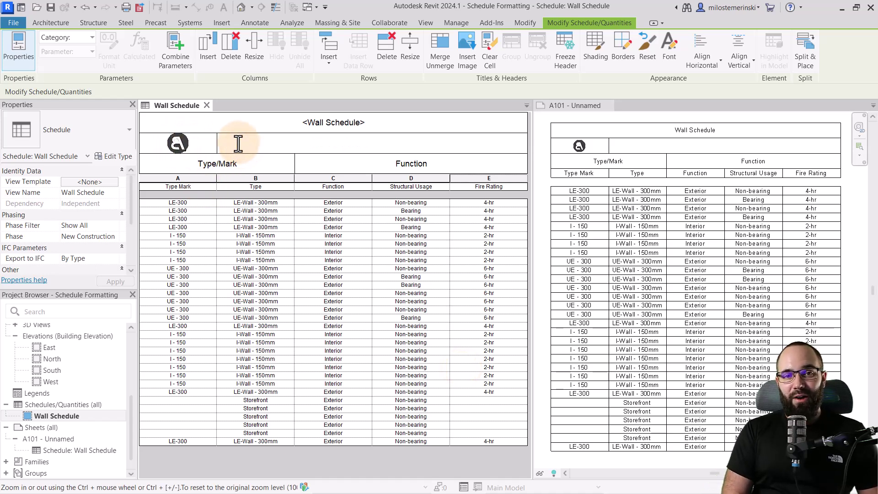
pyautogui.write('Balkan Architect')
pyautogui.click(274, 132)
pyautogui.click(314, 142)
pyautogui.click(363, 139)
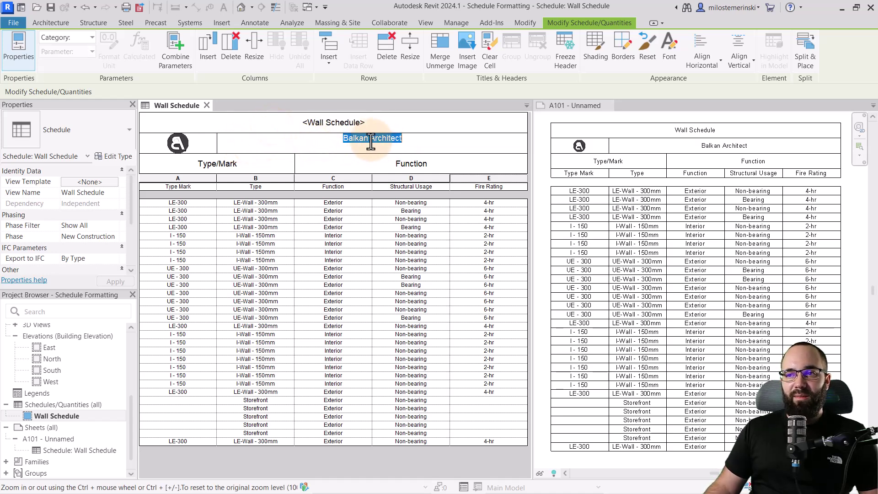
pyautogui.click(257, 144)
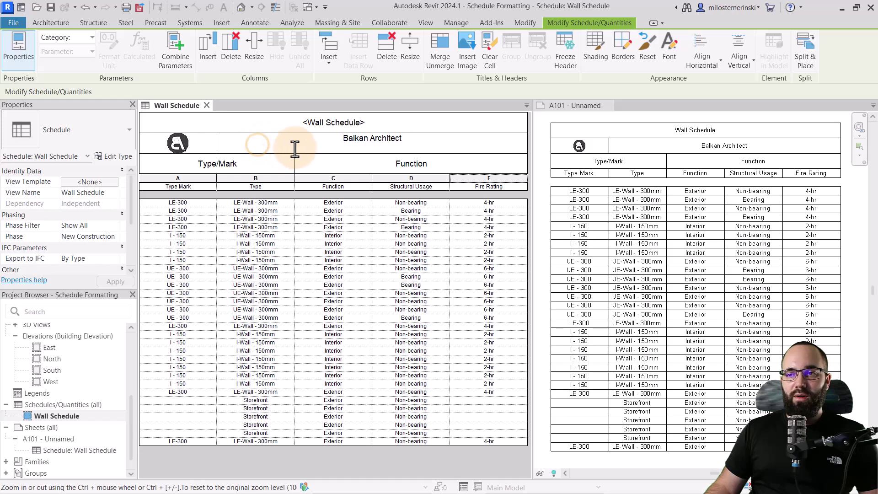
pyautogui.click(706, 69)
pyautogui.click(709, 87)
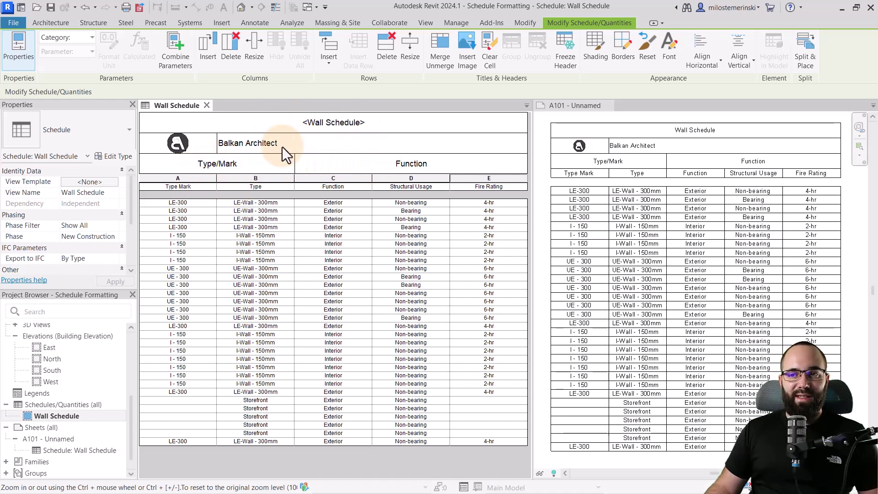
pyautogui.click(234, 161)
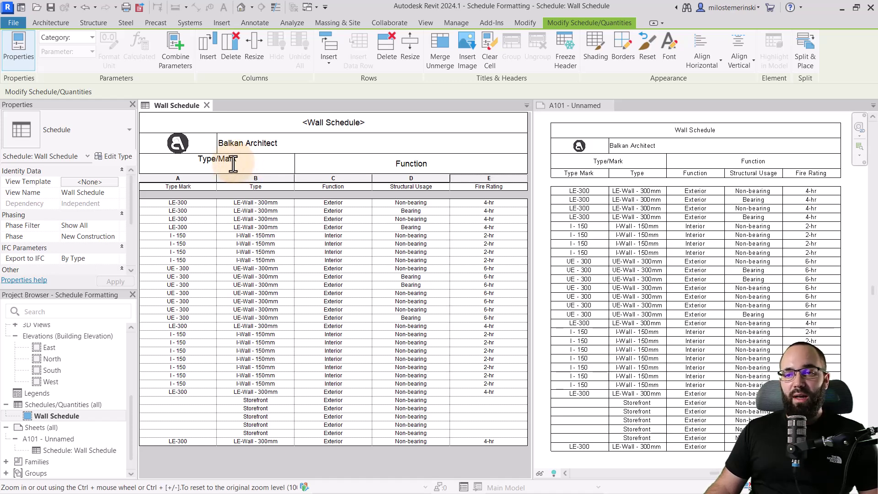
# Step: Make the Type/Mark and Function header text bold
pyautogui.click(675, 55)
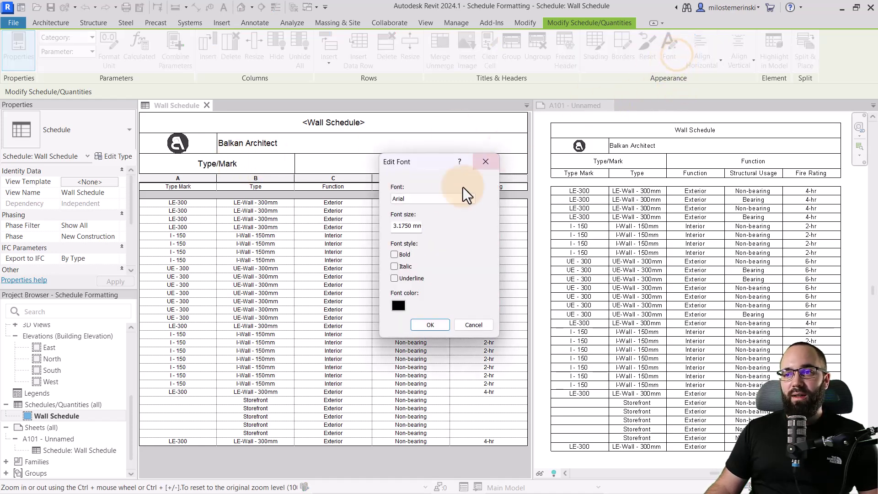
pyautogui.doubleClick(410, 229)
pyautogui.write('5')
pyautogui.click(395, 255)
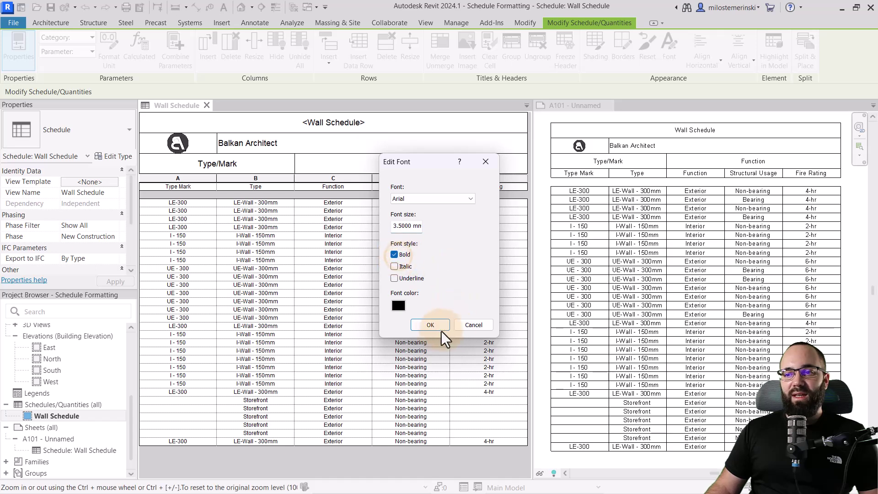
pyautogui.click(432, 326)
pyautogui.click(384, 163)
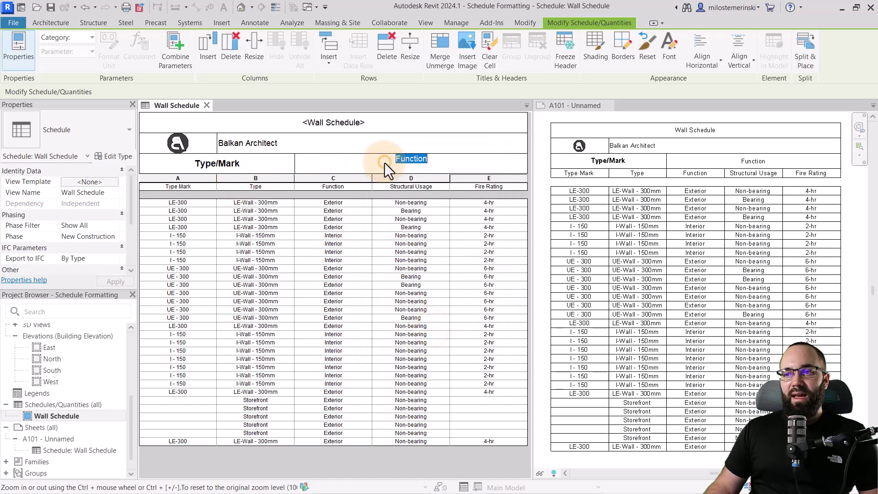
pyautogui.click(671, 61)
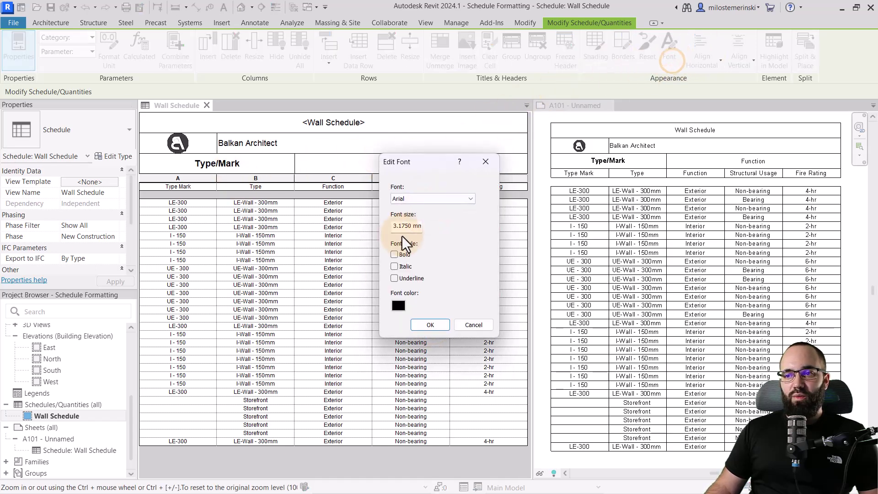
pyautogui.click(402, 229)
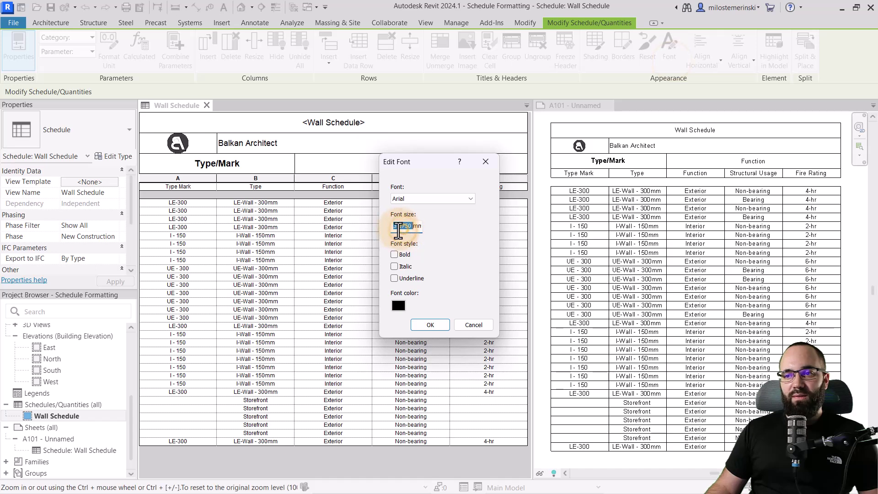
pyautogui.click(416, 225)
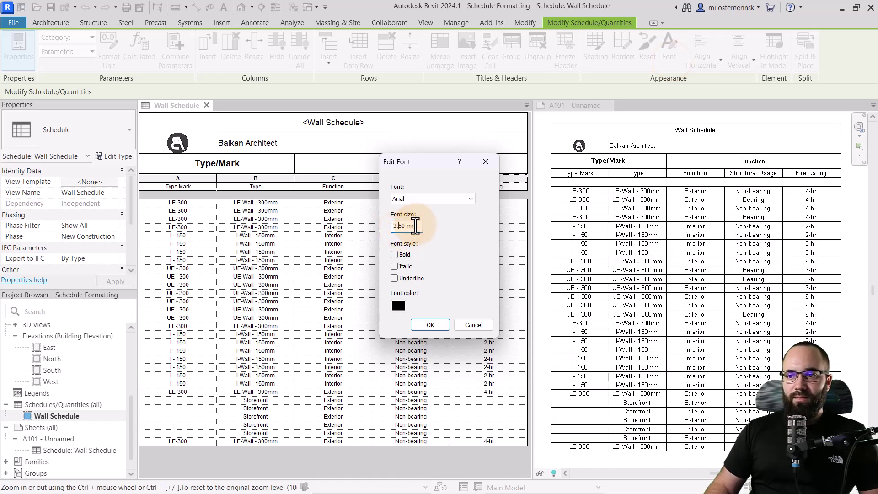
pyautogui.click(398, 254)
pyautogui.click(430, 325)
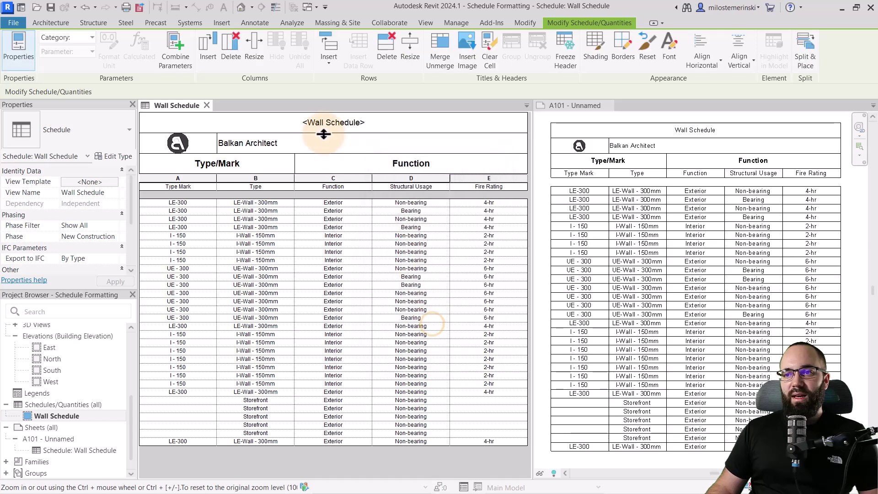
pyautogui.click(322, 159)
# Step: Set the Balkan Architect text to bold at 3.50 mm font size
pyautogui.click(297, 138)
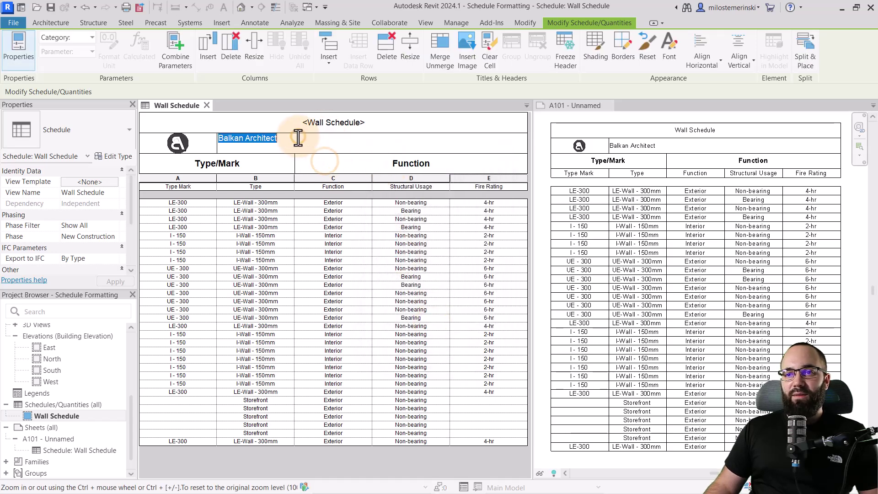
pyautogui.click(672, 55)
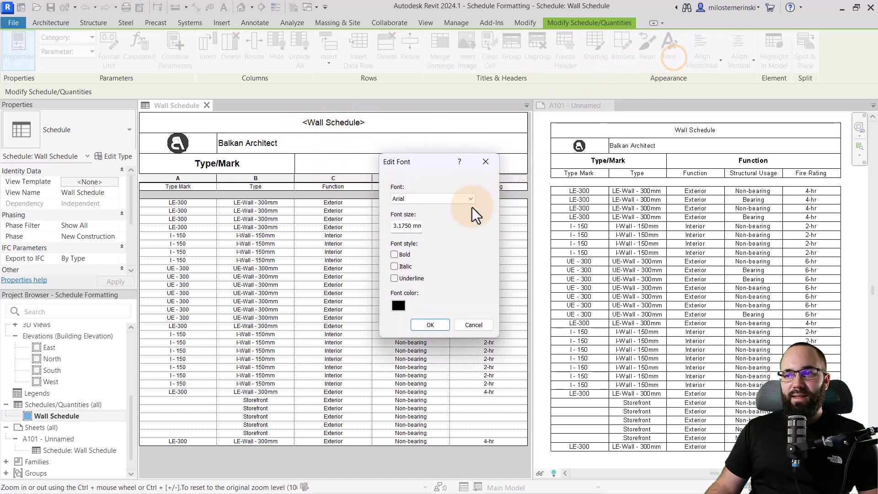
pyautogui.doubleClick(396, 226)
pyautogui.write('3.50')
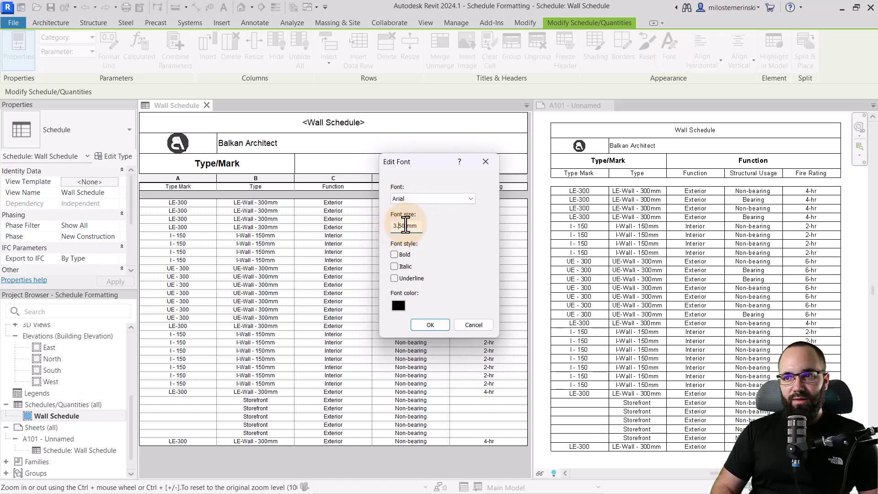
pyautogui.click(395, 255)
pyautogui.click(430, 325)
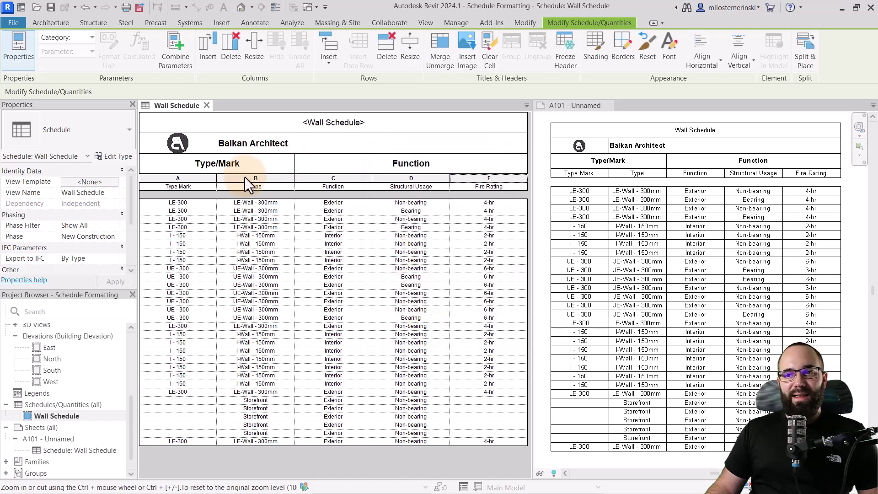
# Step: Set the Type/Mark and Function header row height to 7 mm
pyautogui.click(203, 166)
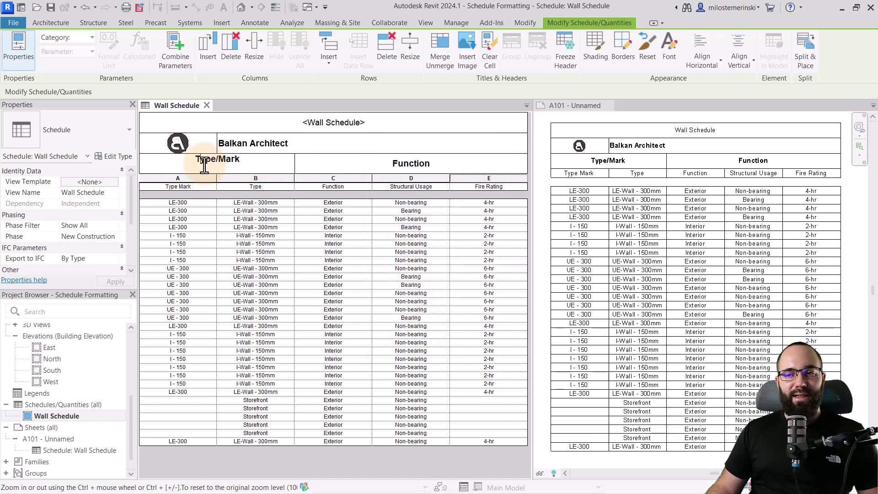
pyautogui.moveTo(262, 166); pyautogui.dragTo(168, 166)
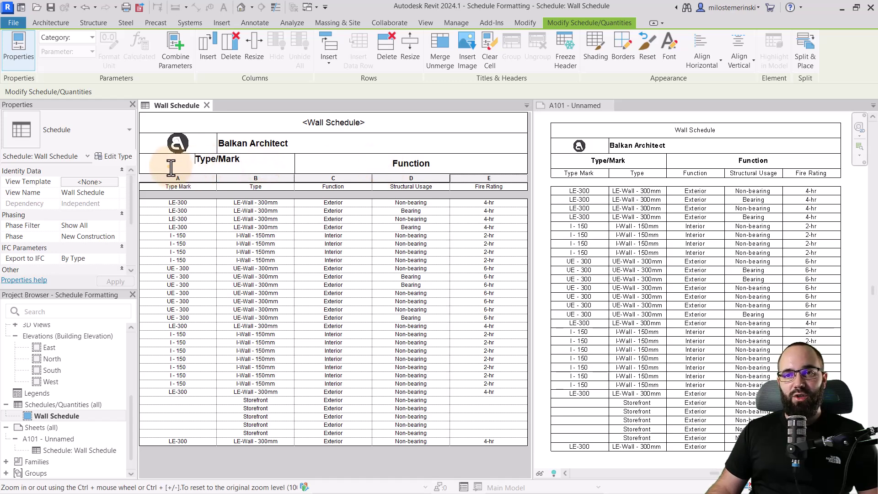
pyautogui.doubleClick(375, 166)
pyautogui.moveTo(365, 165); pyautogui.dragTo(275, 169)
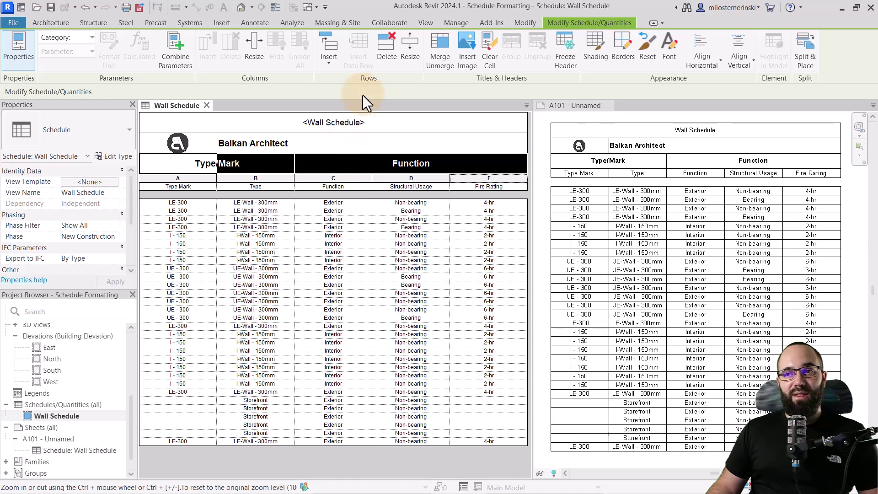
pyautogui.click(409, 67)
pyautogui.moveTo(471, 246); pyautogui.dragTo(386, 246)
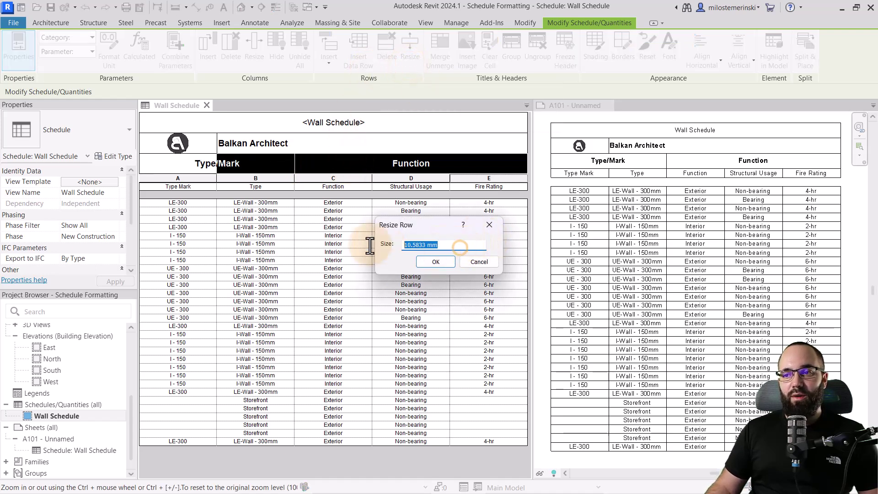
pyautogui.write('7')
pyautogui.press('Return')
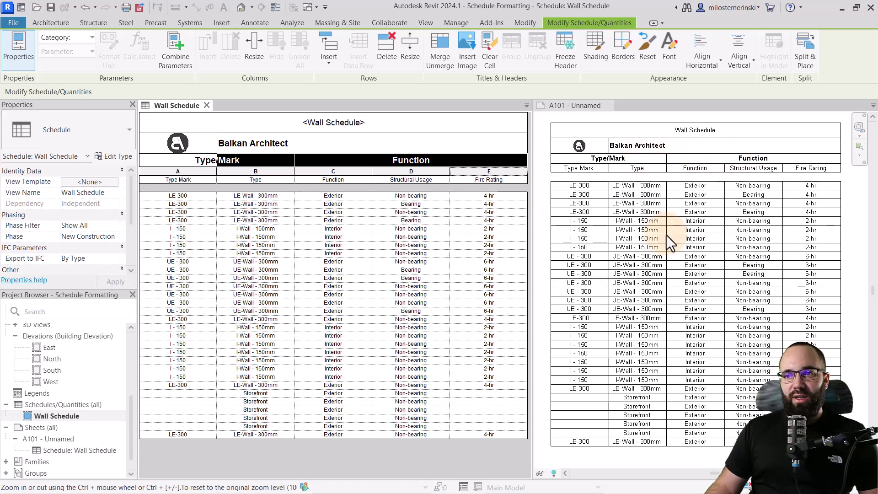
# Step: Set the Wall Schedule title font to 6 mm and bold
pyautogui.click(361, 117)
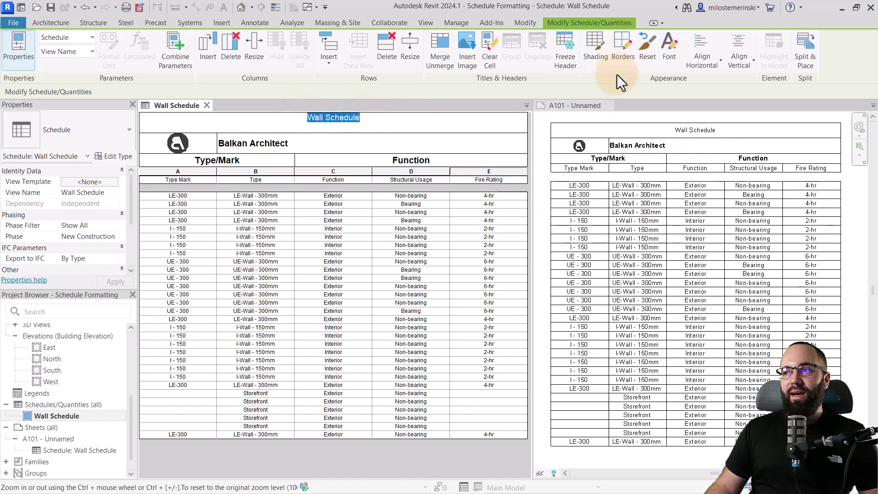
pyautogui.click(668, 59)
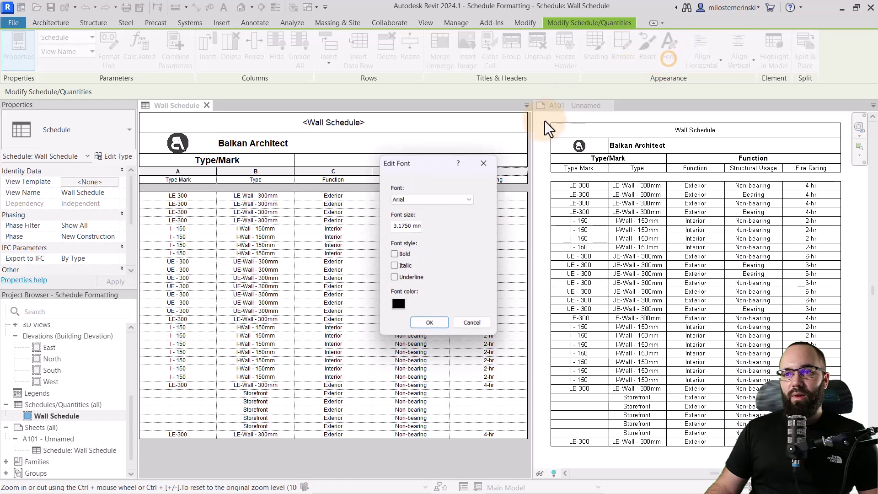
pyautogui.doubleClick(406, 225)
pyautogui.write('6')
pyautogui.click(394, 254)
pyautogui.click(430, 325)
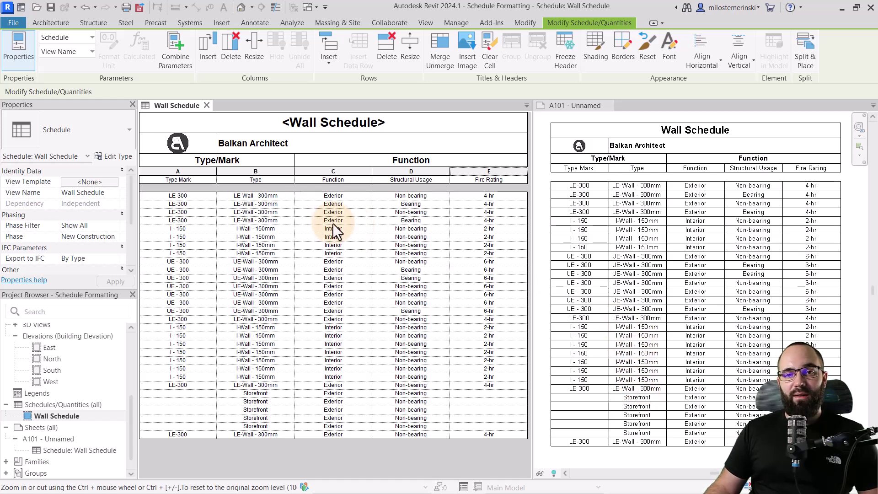
pyautogui.scroll(-3, 76, 230)
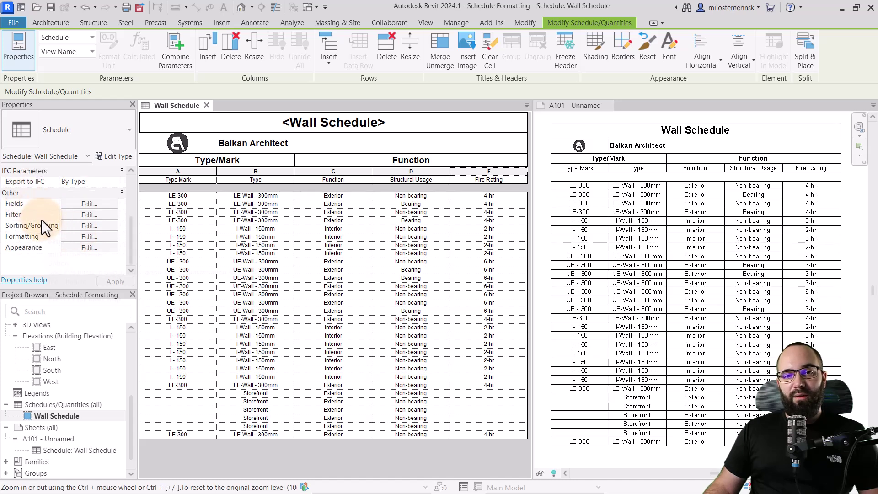
pyautogui.click(69, 248)
# Step: Turn on the schedule outline in Appearance and set its line style to <Wide Lines>
pyautogui.moveTo(201, 35); pyautogui.dragTo(218, 95)
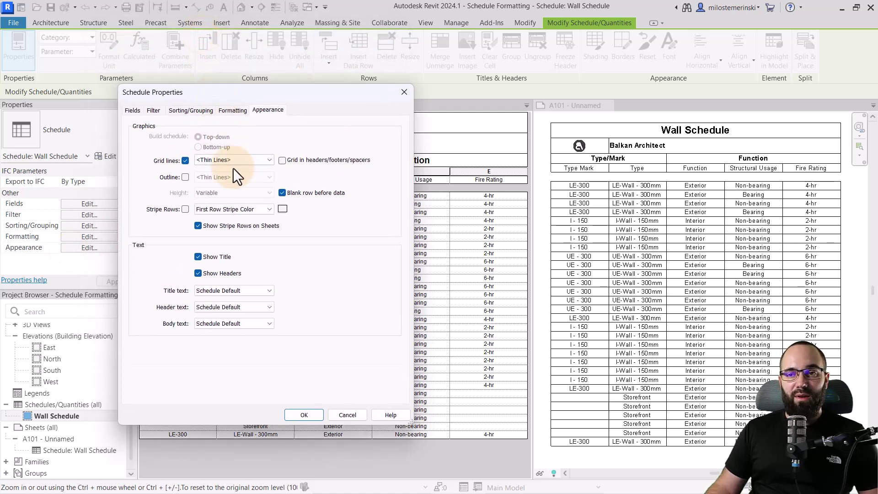
pyautogui.click(185, 177)
pyautogui.click(304, 414)
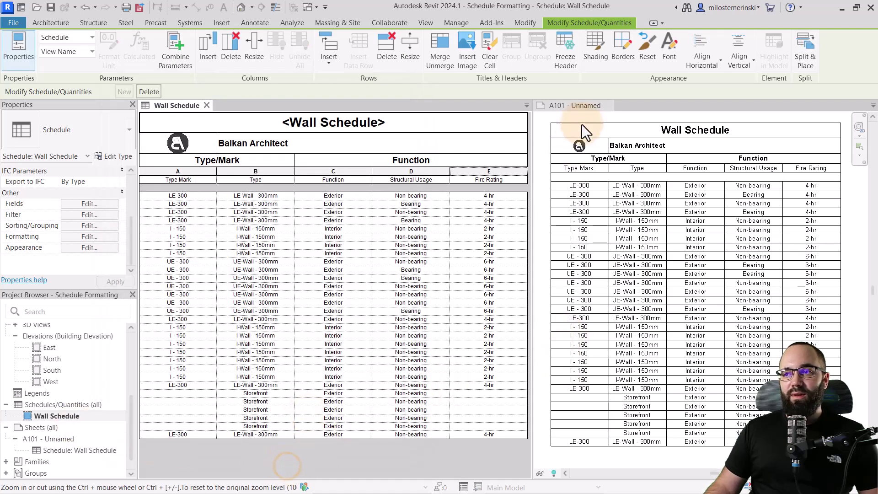
pyautogui.click(841, 195)
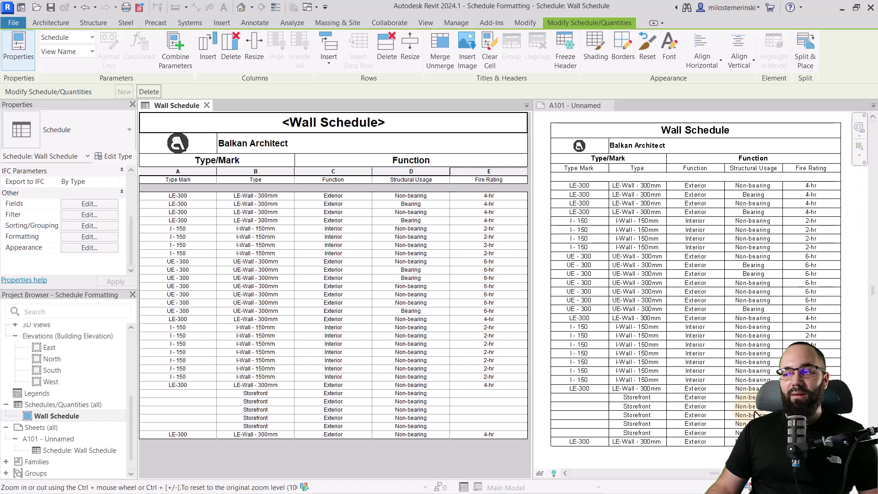
pyautogui.click(136, 248)
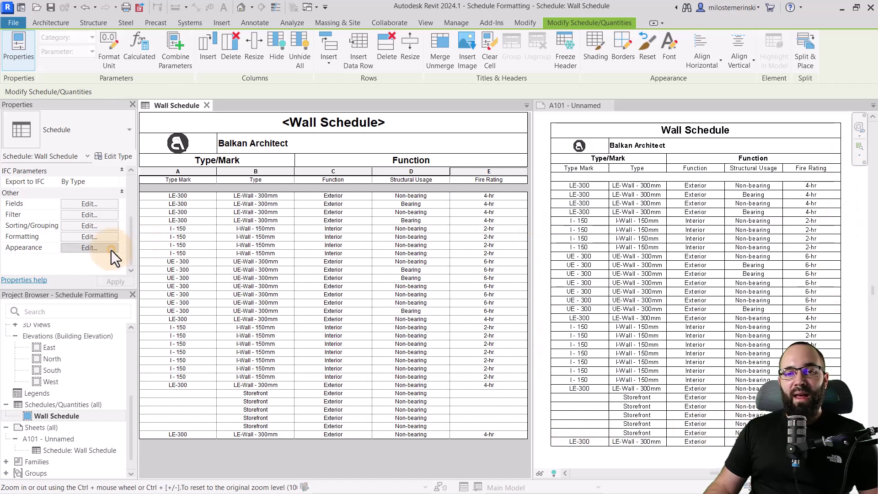
pyautogui.click(110, 250)
pyautogui.click(204, 175)
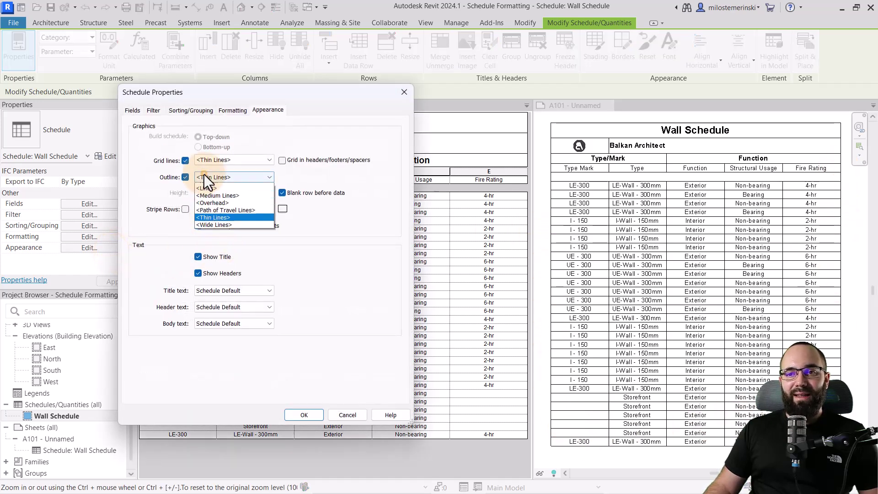
pyautogui.click(217, 257)
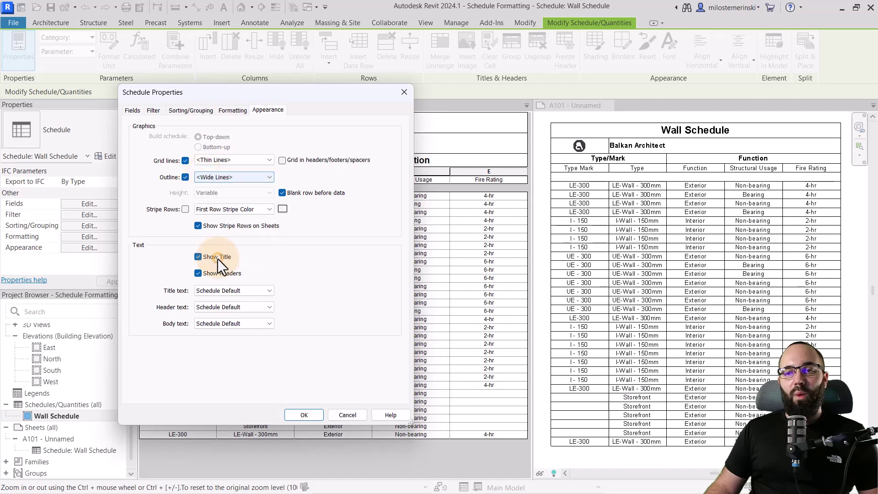
pyautogui.click(301, 414)
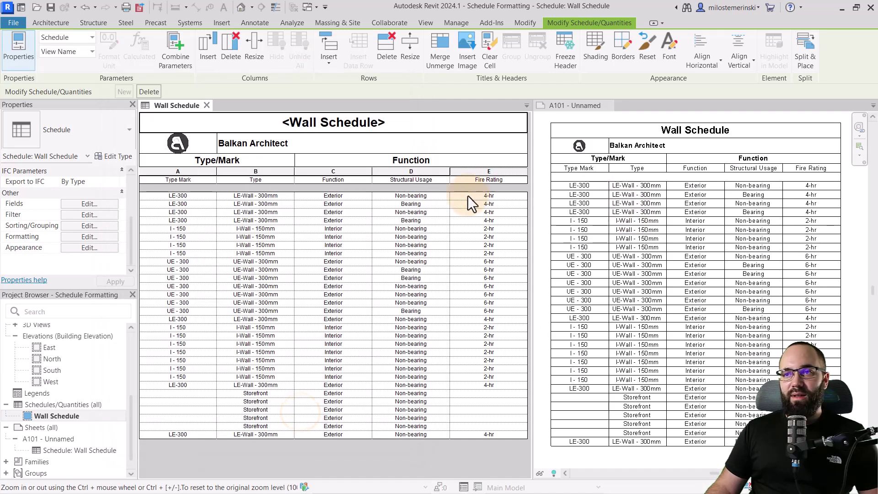
# Step: On sheet A101, nudge the placed Wall Schedule slightly to the right
pyautogui.click(569, 167)
pyautogui.scroll(3, 582, 127)
pyautogui.scroll(-2, 696, 190)
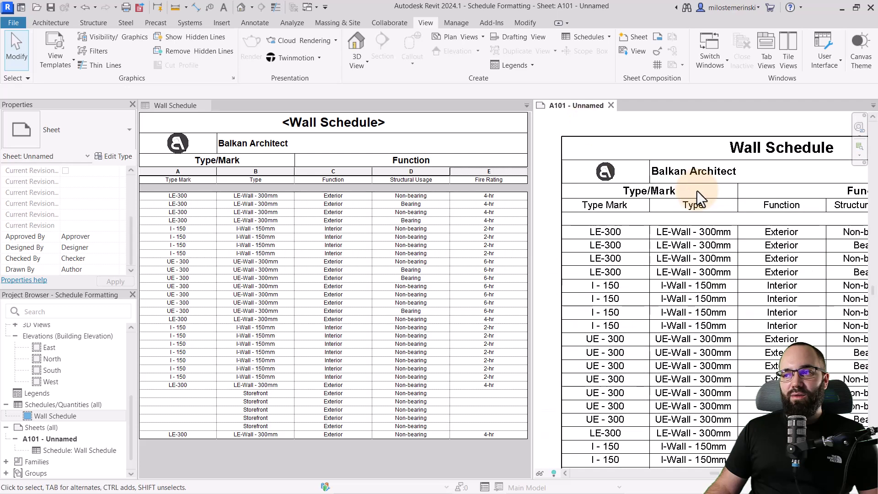
pyautogui.scroll(4, 566, 145)
pyautogui.click(561, 134)
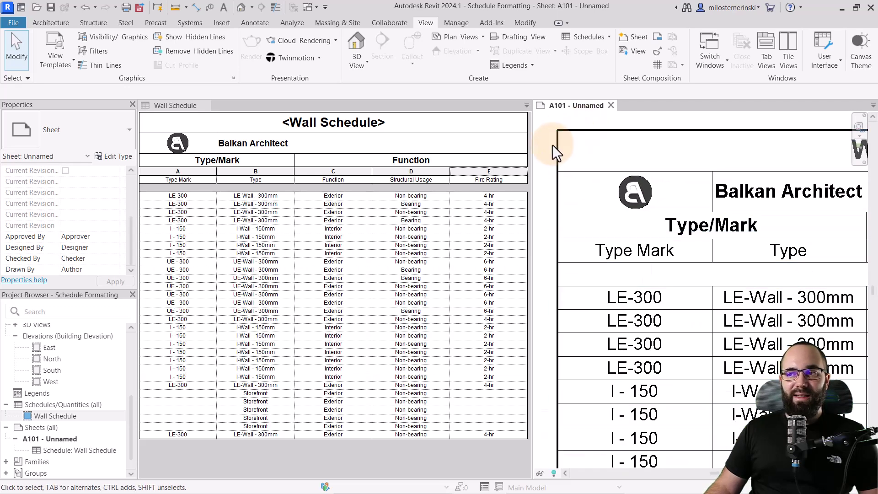
pyautogui.scroll(-3, 565, 166)
pyautogui.scroll(-1, 591, 173)
pyautogui.scroll(1, 699, 245)
pyautogui.moveTo(624, 237); pyautogui.dragTo(634, 238)
# Step: Make the Wall Schedule view the active view again
pyautogui.click(235, 208)
pyautogui.scroll(-5, 81, 217)
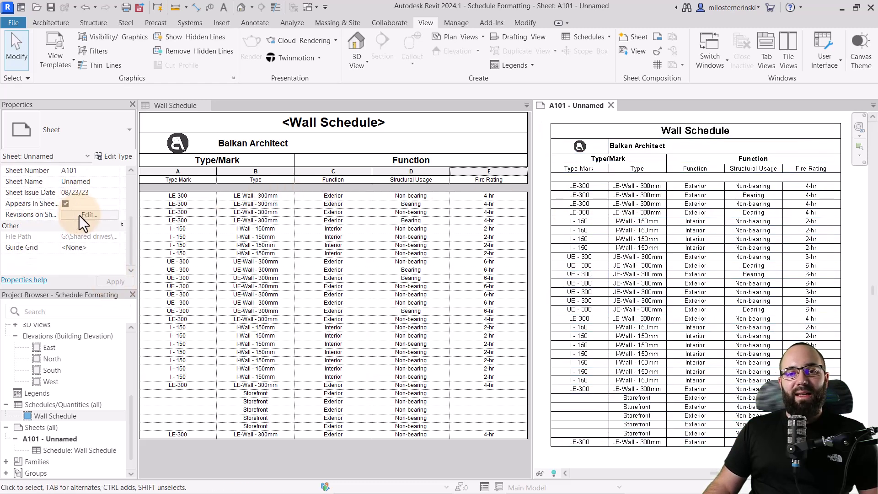
pyautogui.click(256, 460)
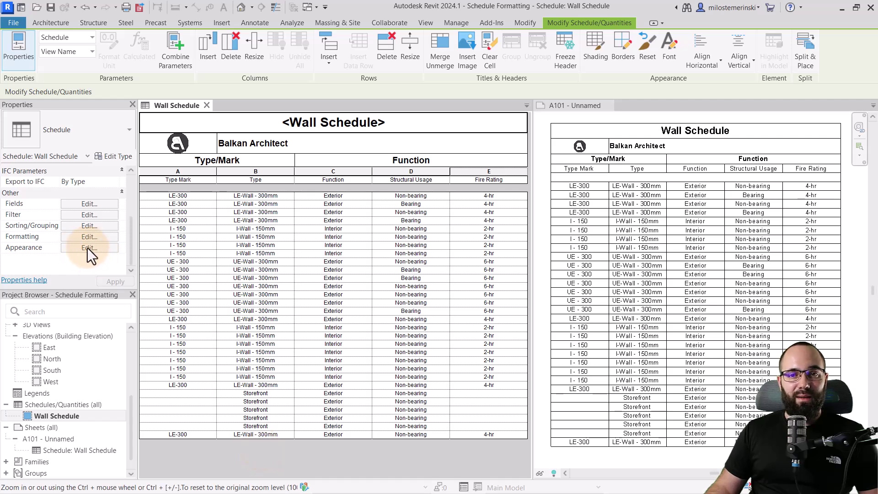
# Step: Enable Stripe Rows in the Wall Schedule's Appearance settings
pyautogui.click(73, 246)
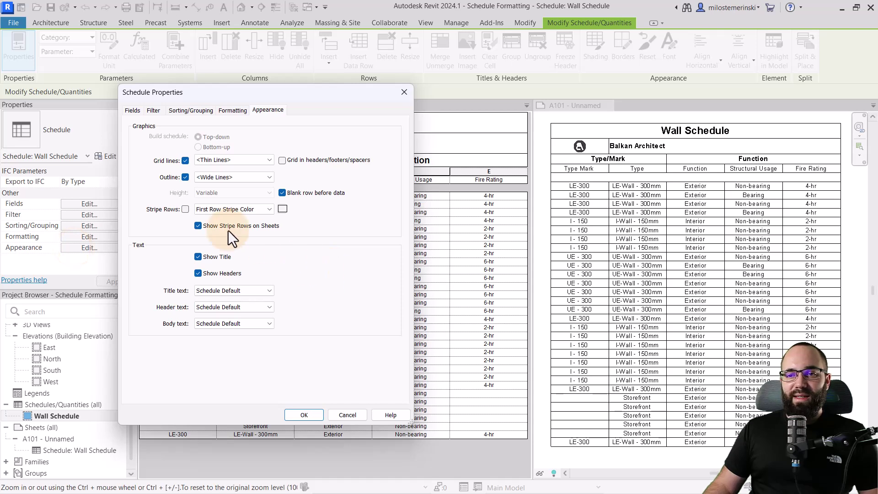
pyautogui.click(185, 210)
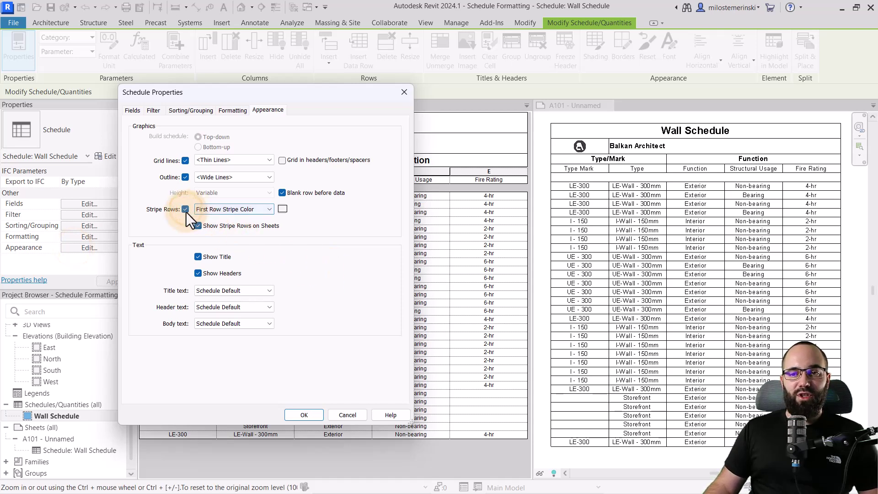
pyautogui.click(304, 415)
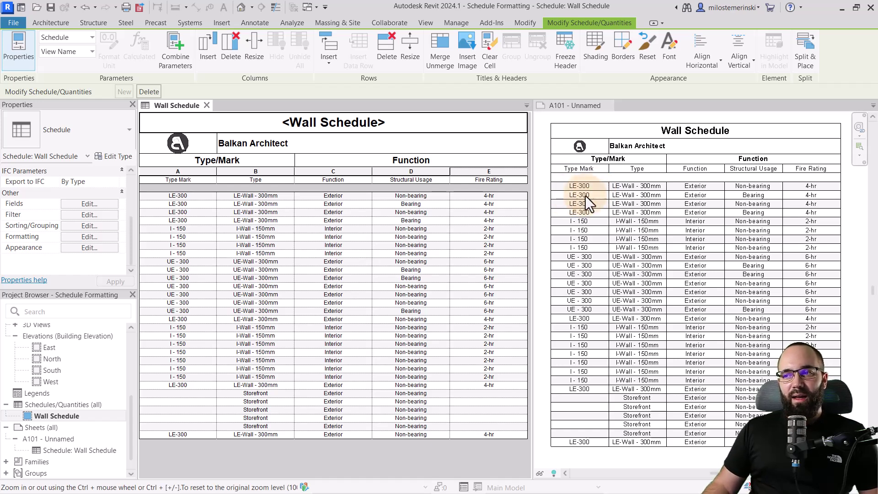
# Step: Set the first stripe row colour to a very light grey
pyautogui.click(87, 249)
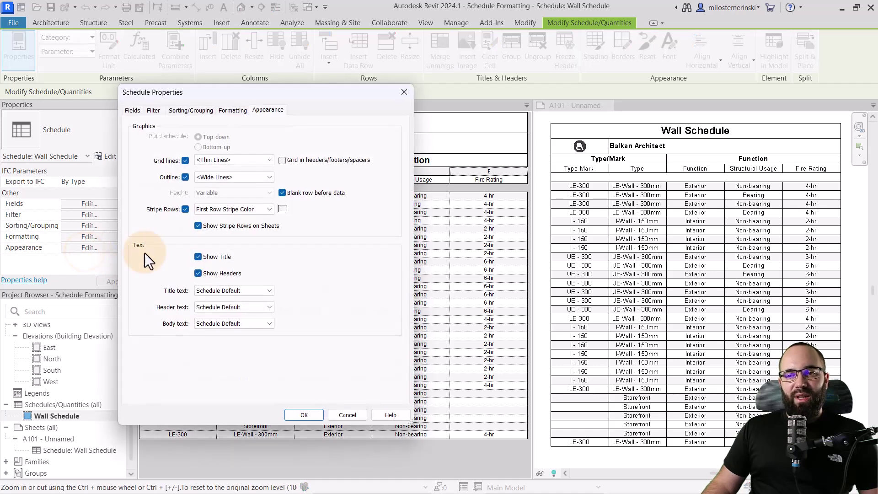
pyautogui.click(264, 210)
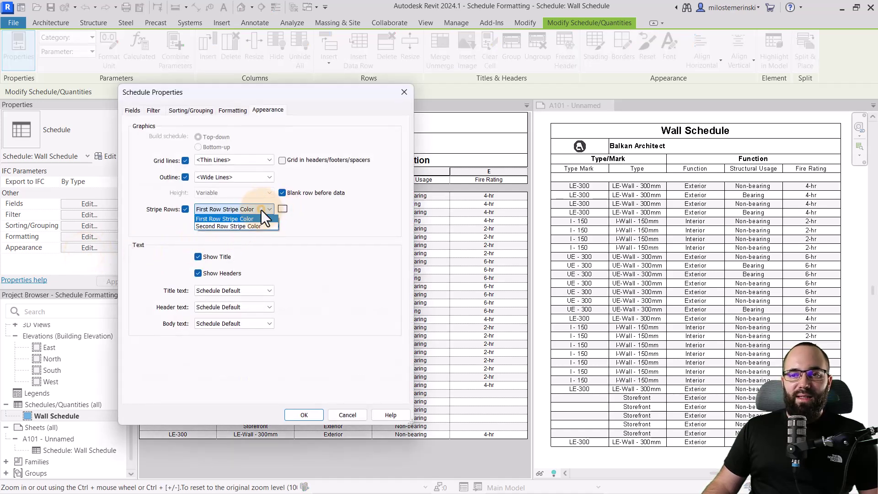
pyautogui.click(249, 226)
pyautogui.click(282, 209)
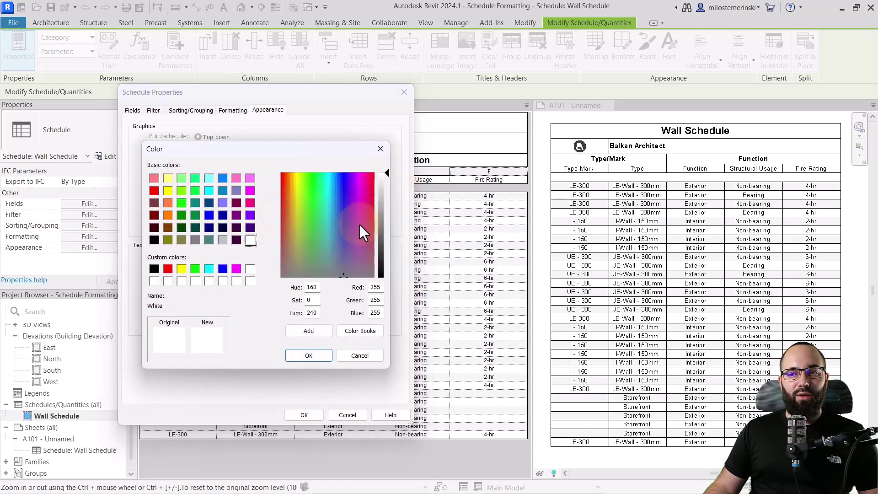
pyautogui.click(322, 356)
pyautogui.click(267, 210)
pyautogui.click(259, 219)
pyautogui.click(282, 209)
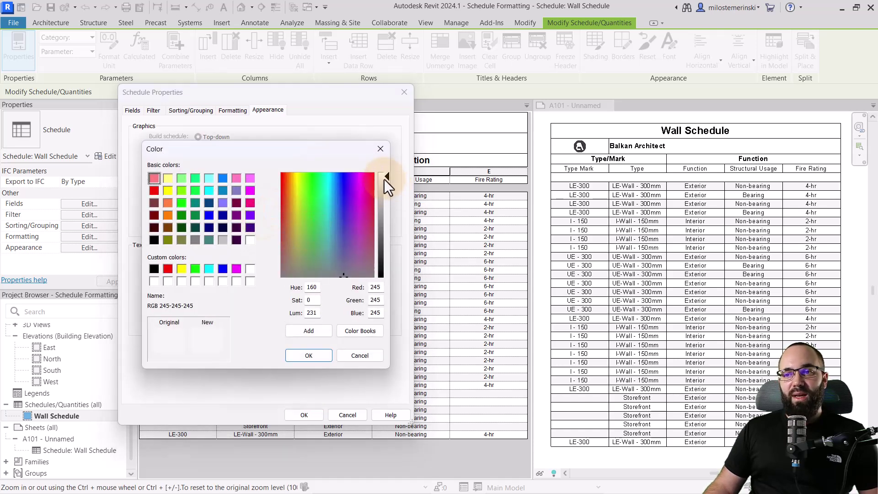
pyautogui.click(298, 351)
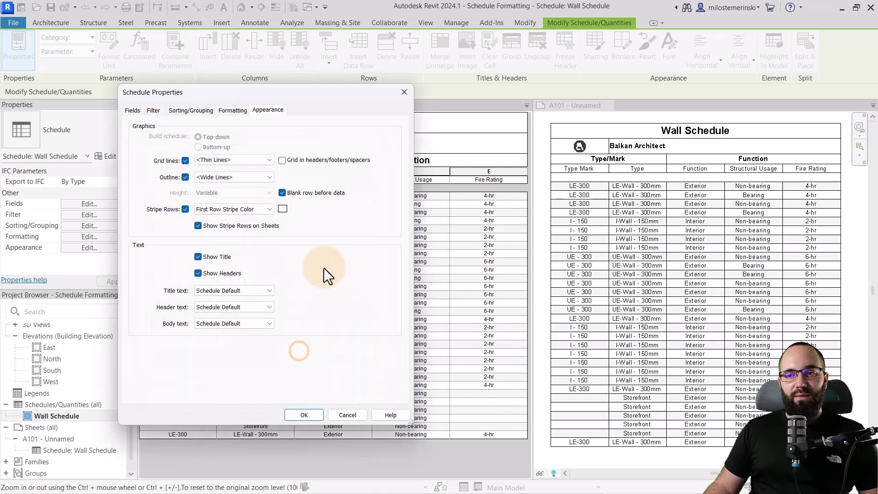
# Step: Set the Second Row Stripe Color to light blue and apply it
pyautogui.click(240, 211)
pyautogui.click(231, 227)
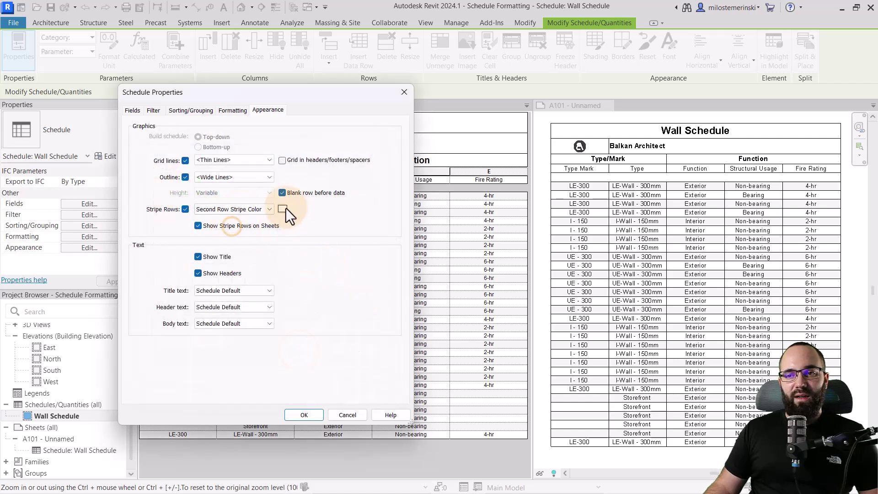
pyautogui.click(282, 209)
pyautogui.moveTo(385, 177); pyautogui.dragTo(386, 182)
pyautogui.click(332, 181)
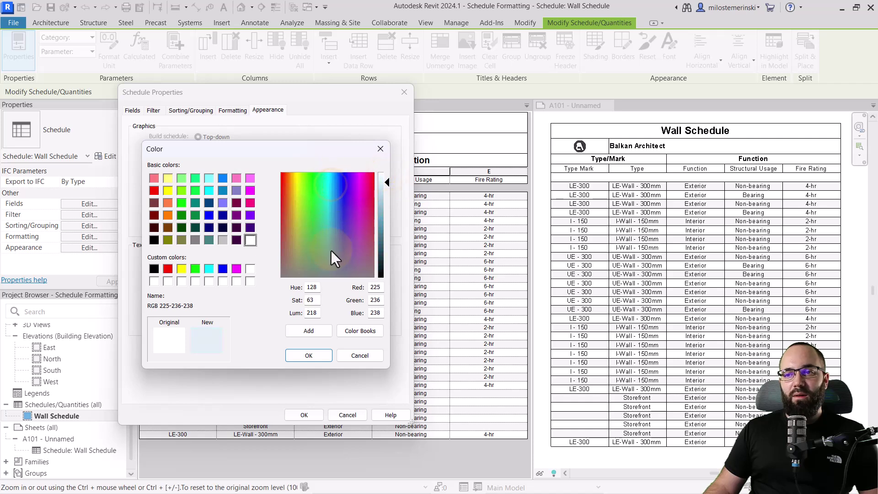
pyautogui.click(320, 356)
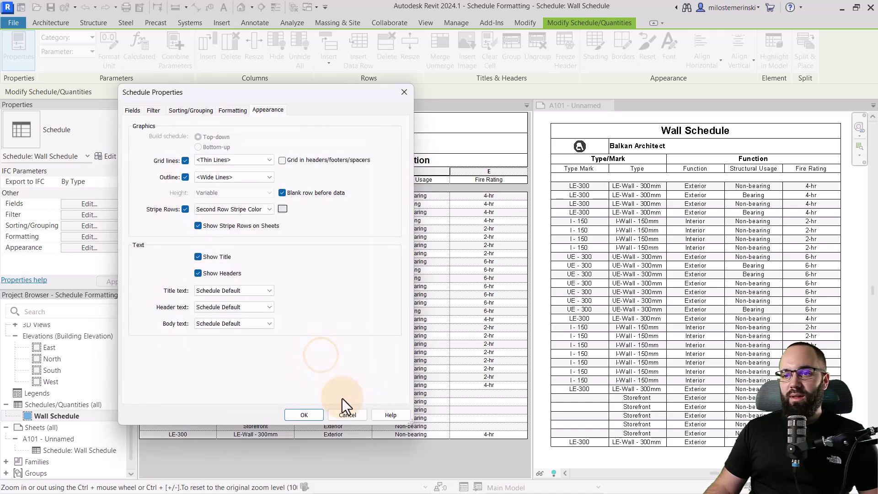
pyautogui.click(306, 415)
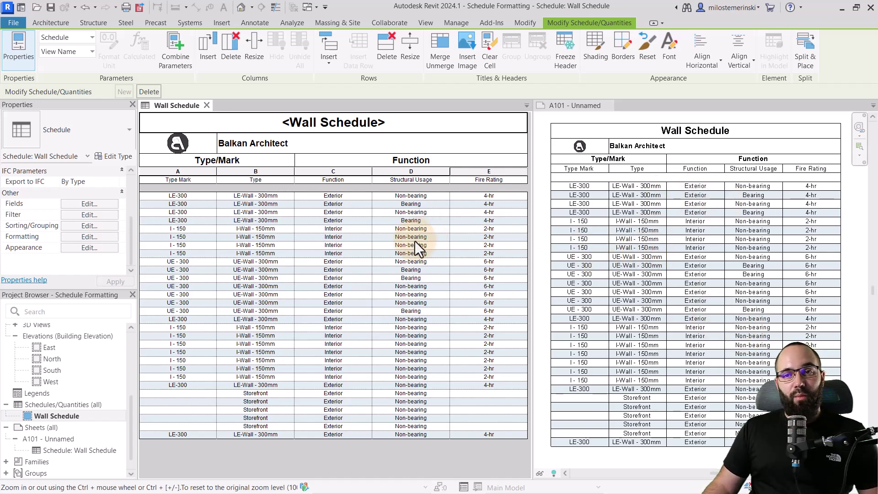
# Step: Give the selected title and header cells a <Wide Lines> outside border
pyautogui.moveTo(170, 122); pyautogui.dragTo(405, 155)
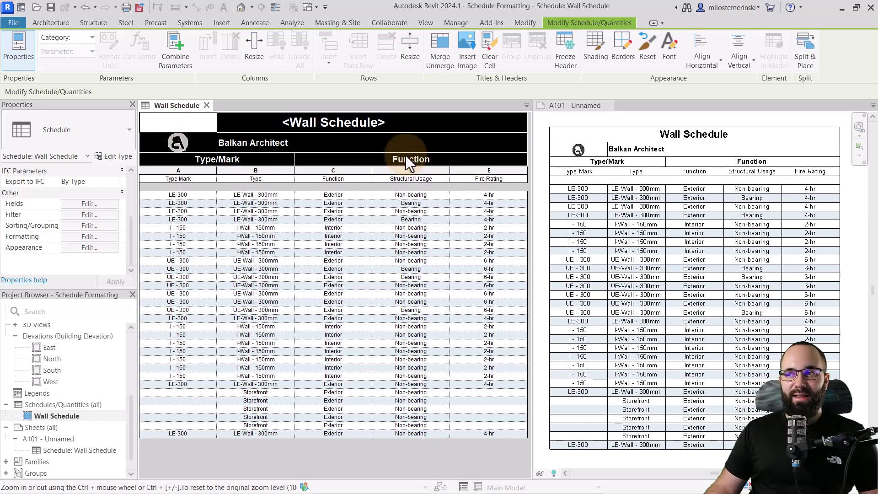
pyautogui.click(631, 63)
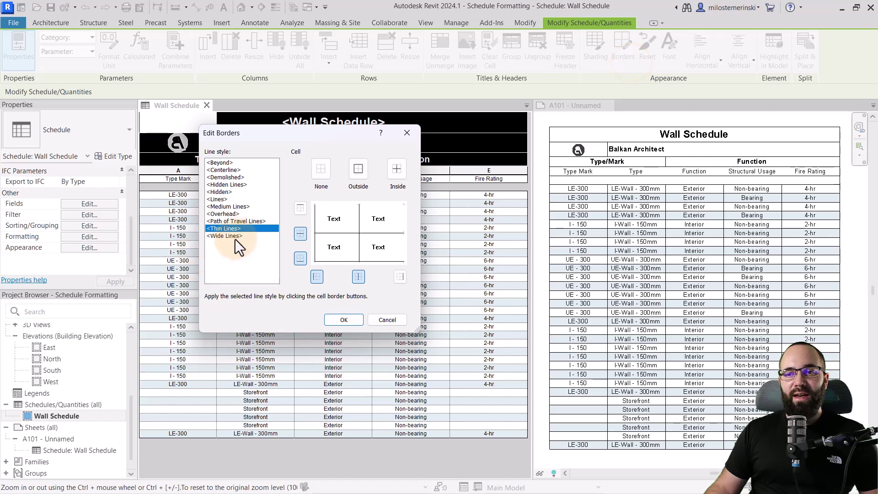
pyautogui.click(353, 175)
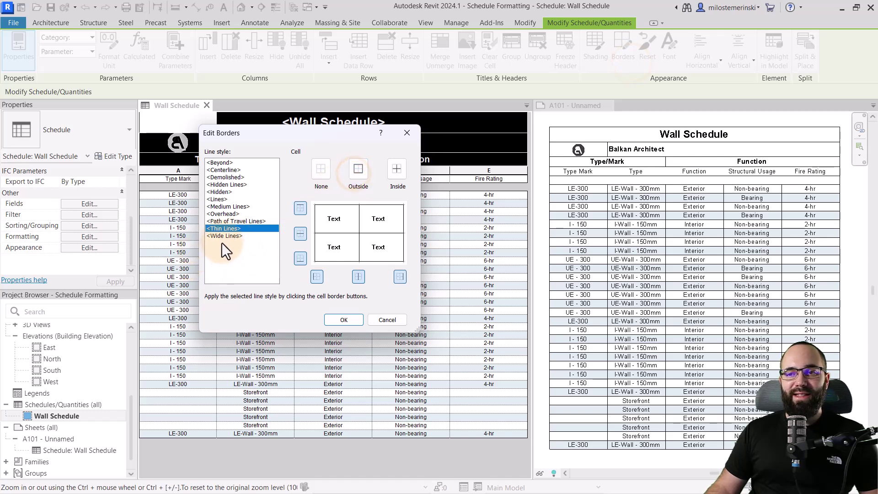
pyautogui.click(219, 237)
pyautogui.click(359, 171)
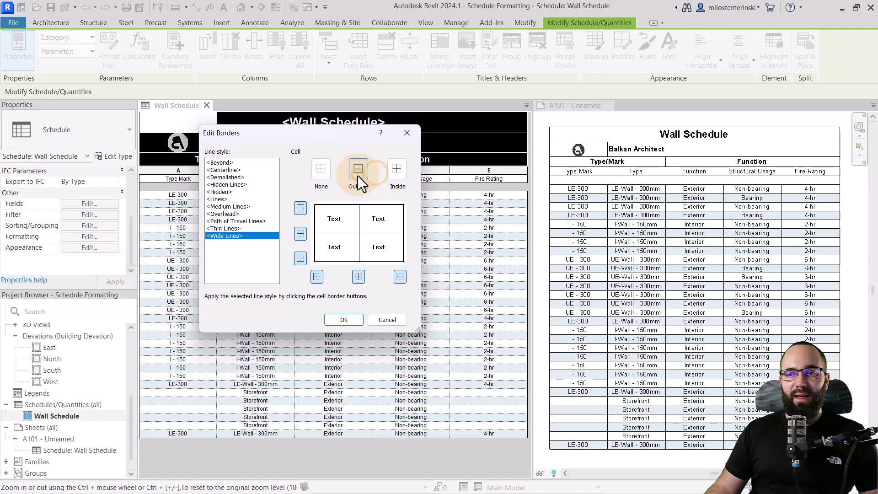
pyautogui.click(344, 320)
# Step: Inspect the bordered schedule on sheet A101, then return to the schedule's title cell
pyautogui.scroll(3, 642, 183)
pyautogui.scroll(-3, 644, 187)
pyautogui.scroll(3, 560, 183)
pyautogui.scroll(-3, 558, 211)
pyautogui.scroll(5, 808, 197)
pyautogui.scroll(-5, 750, 222)
pyautogui.scroll(3, 604, 199)
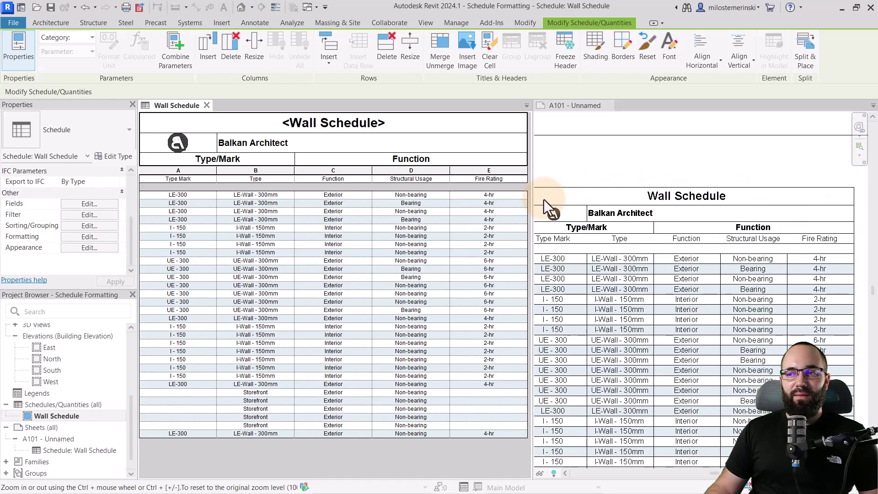
pyautogui.scroll(-3, 666, 202)
pyautogui.scroll(2, 688, 295)
pyautogui.scroll(-1, 676, 292)
pyautogui.scroll(1, 664, 269)
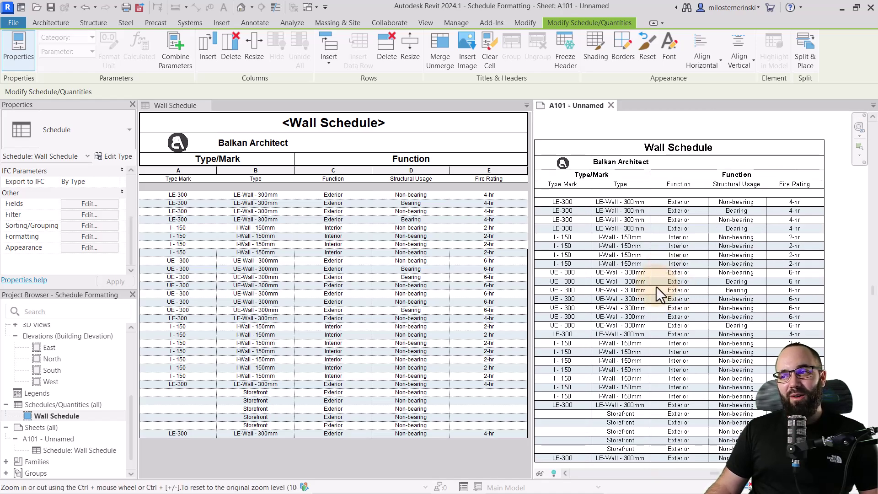
pyautogui.click(664, 281)
pyautogui.scroll(-1, 613, 229)
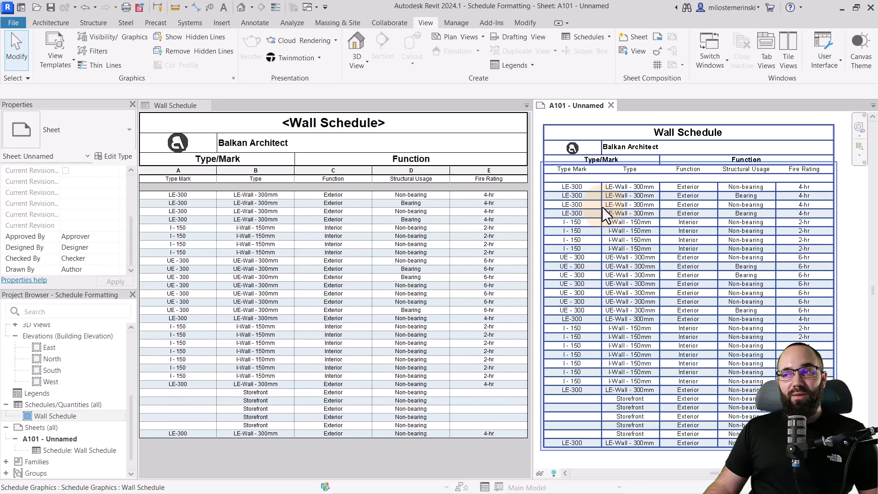
pyautogui.click(327, 125)
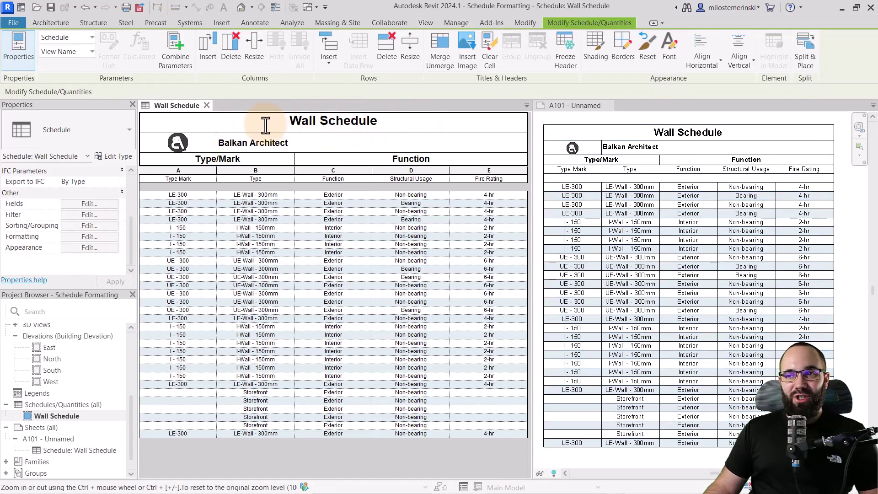
# Step: Shade the title cell light grey (RGB 240-240-240) and check it on sheet A101
pyautogui.click(386, 123)
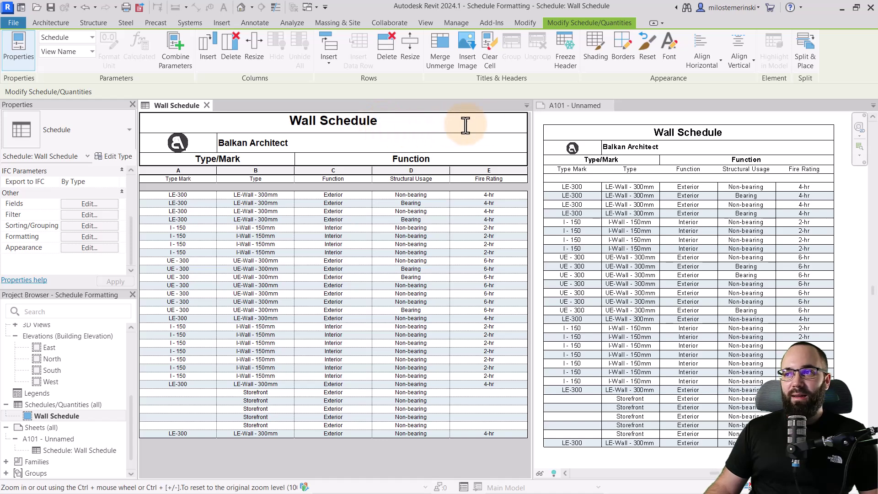
pyautogui.click(598, 64)
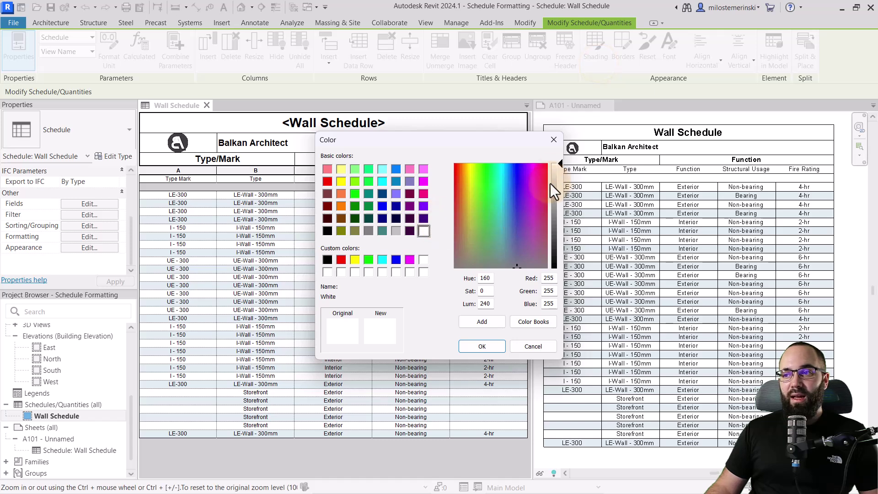
pyautogui.click(558, 174)
pyautogui.moveTo(559, 174); pyautogui.dragTo(558, 170)
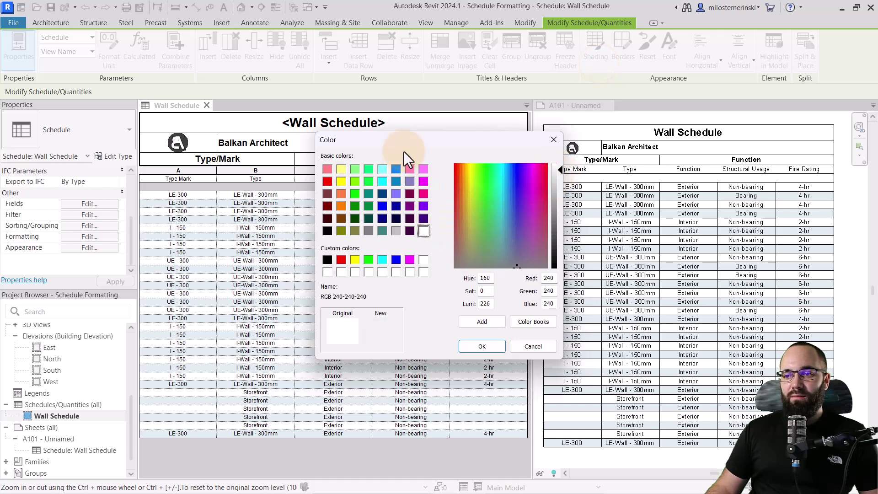
pyautogui.press('Return')
pyautogui.click(665, 224)
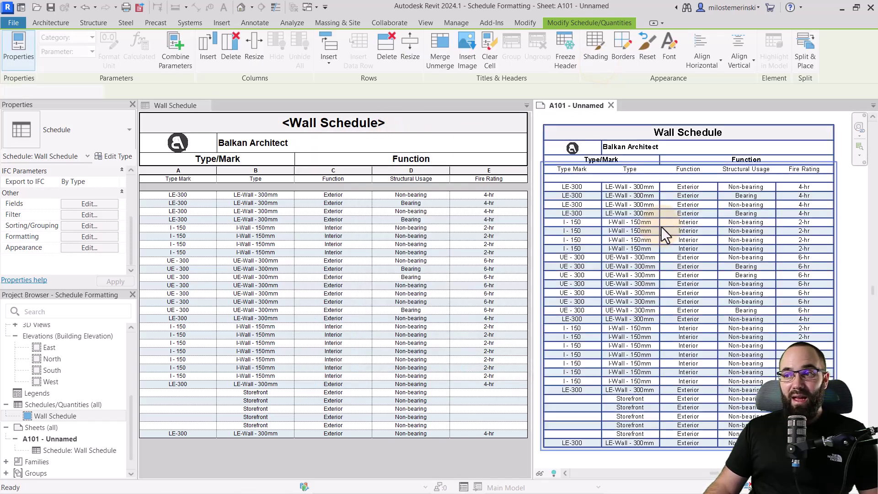
pyautogui.click(858, 225)
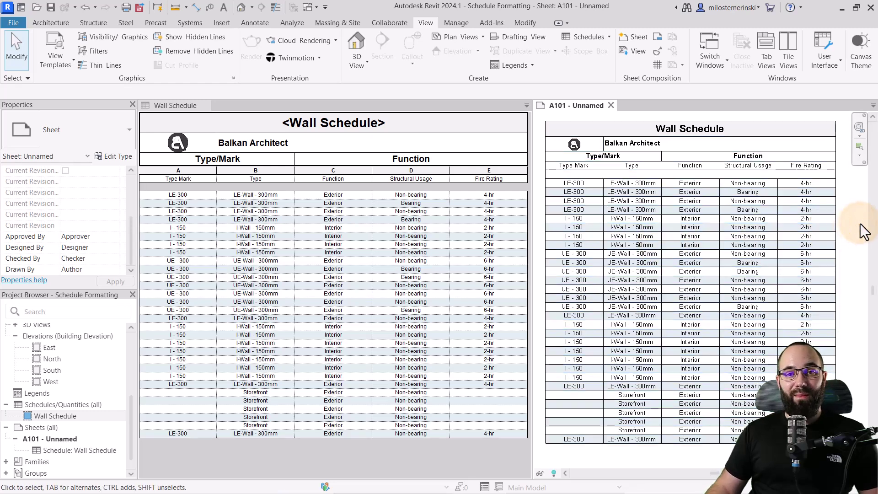